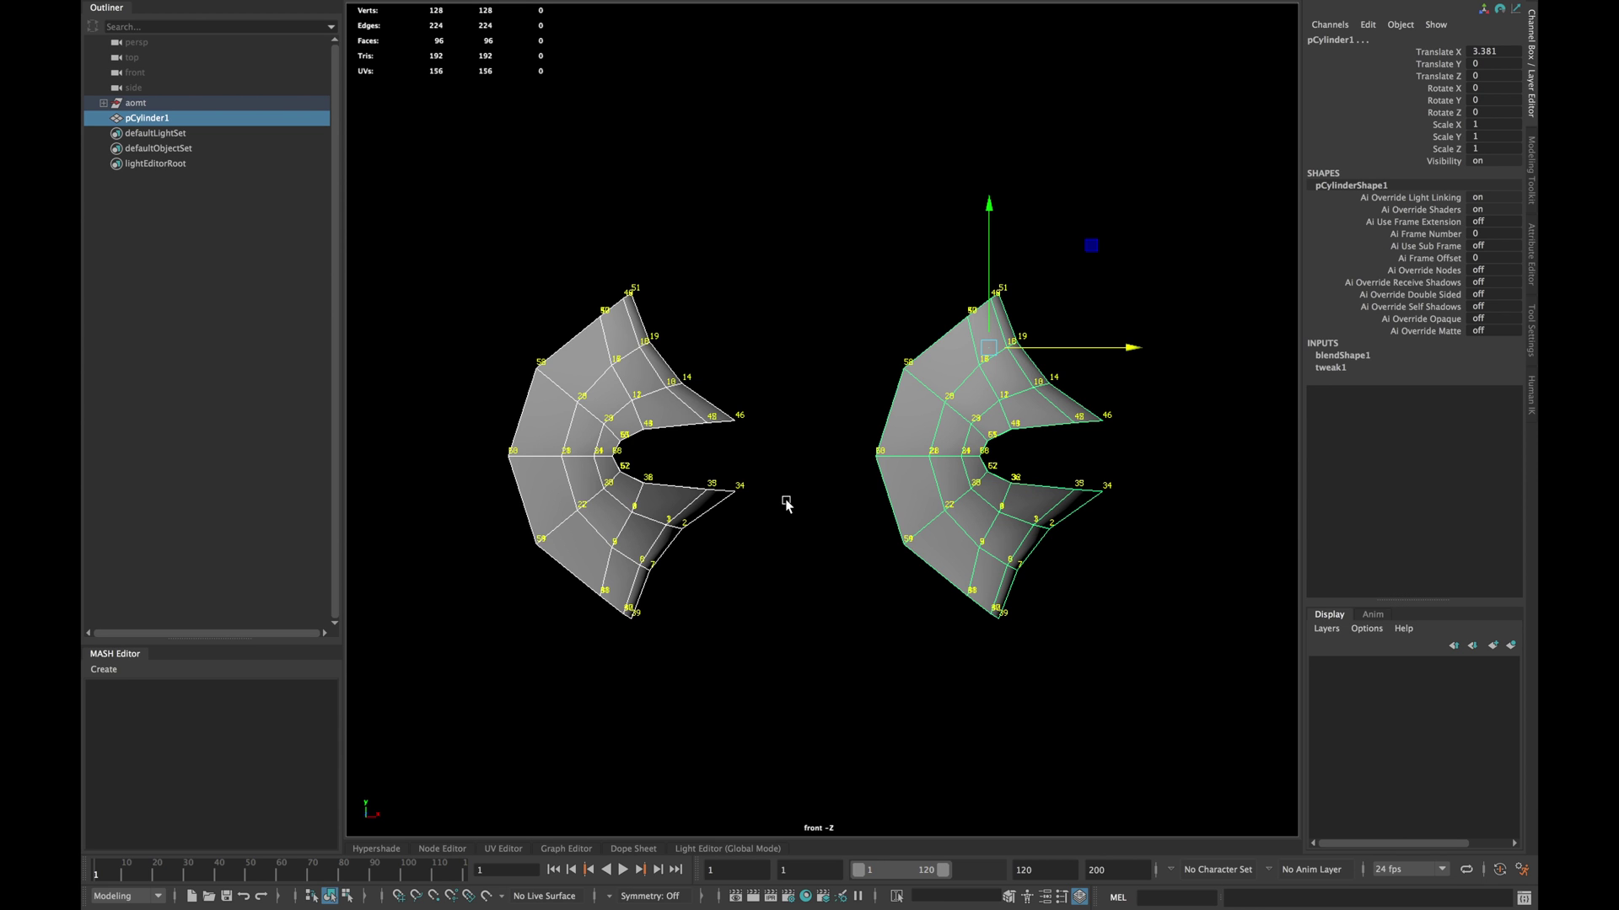
- Delete the blended cylinder pCylinder1, leaving only the curved source piece
{"action": "middle_click_drag", "start_coordinate": [900, 543], "coordinate": [867, 497], "text": "alt"}
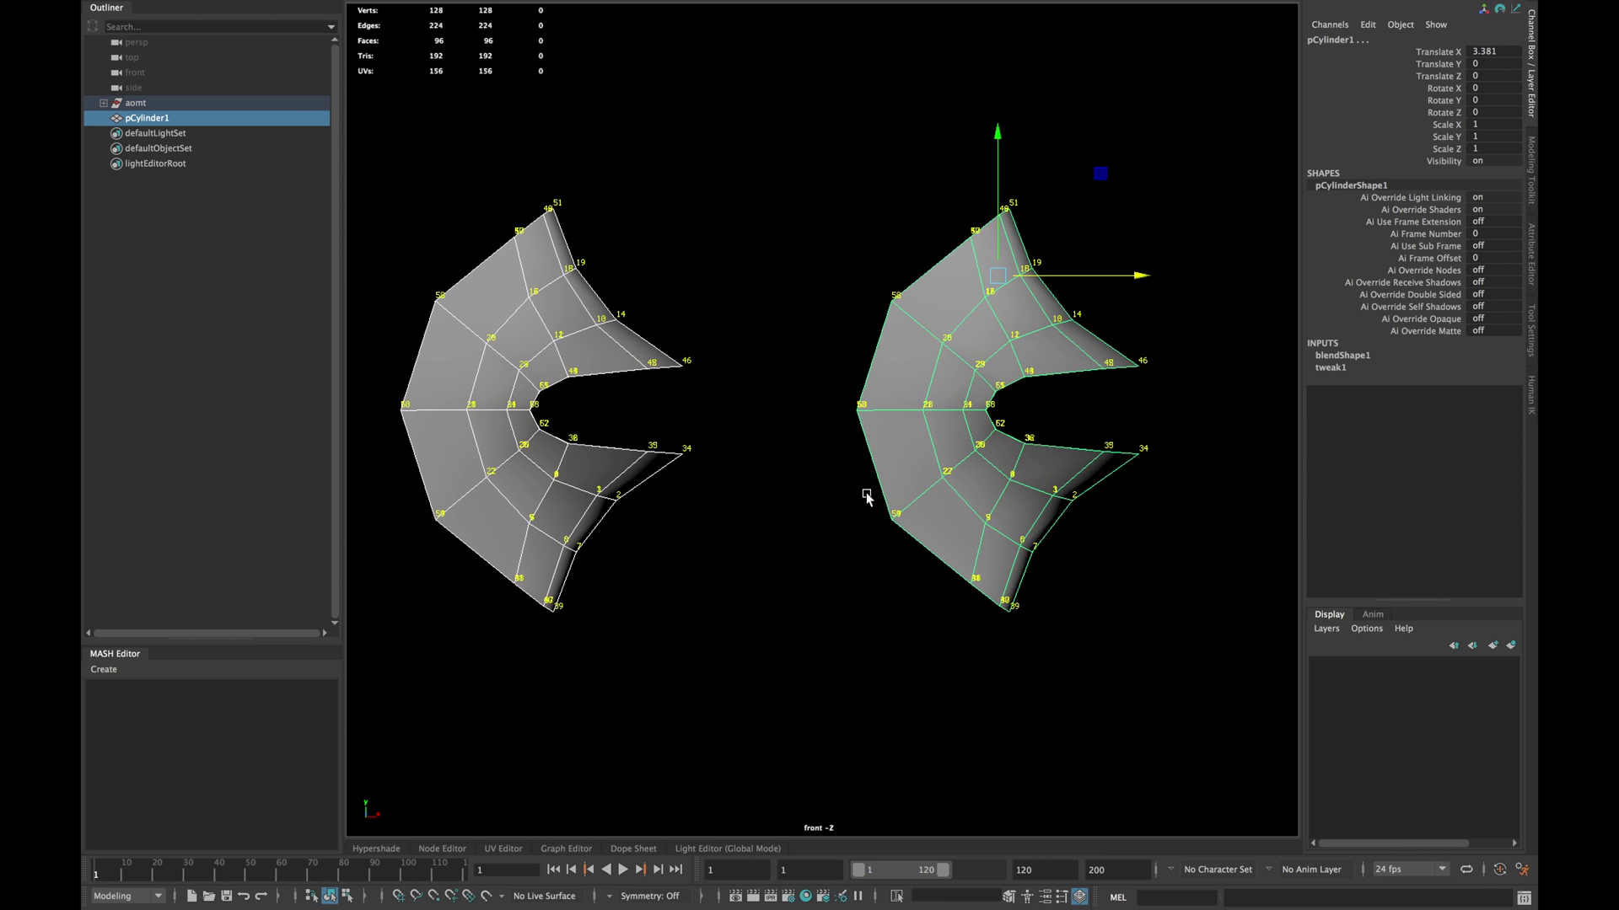
{"action": "scroll", "coordinate": [809, 513], "scroll_direction": "up", "scroll_amount": 2}
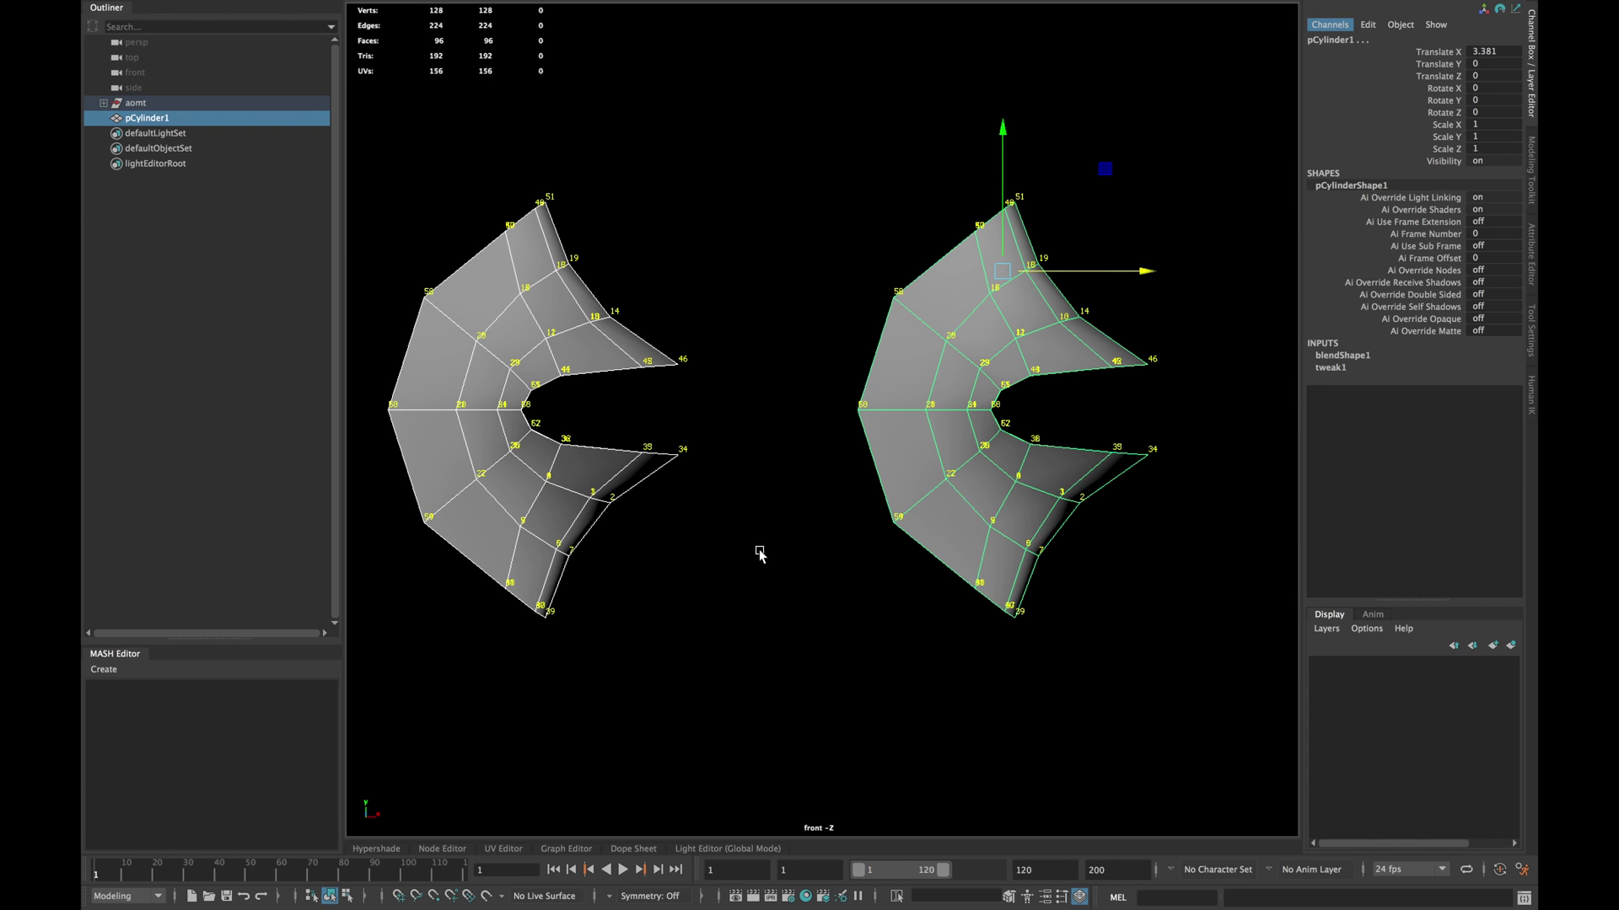
{"action": "key", "text": "Delete"}
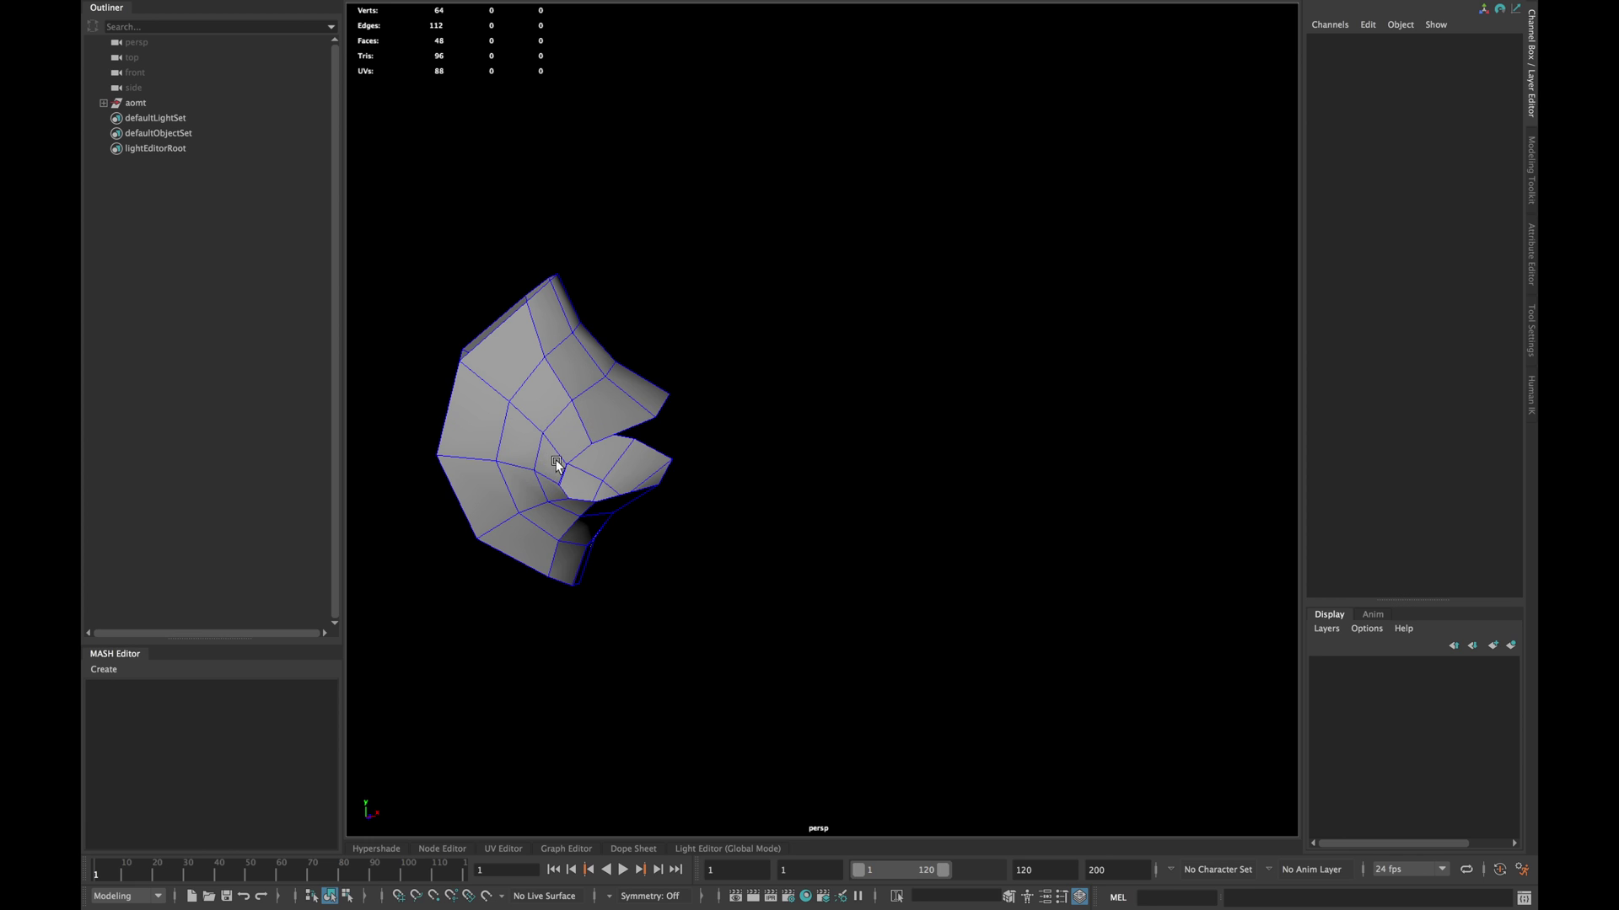
- Create a new polygon cylinder beside the curved shape and switch to the front view
{"action": "right_click_drag", "start_coordinate": [836, 430], "coordinate": [850, 511], "text": "shift"}
{"action": "left_click", "coordinate": [571, 428]}
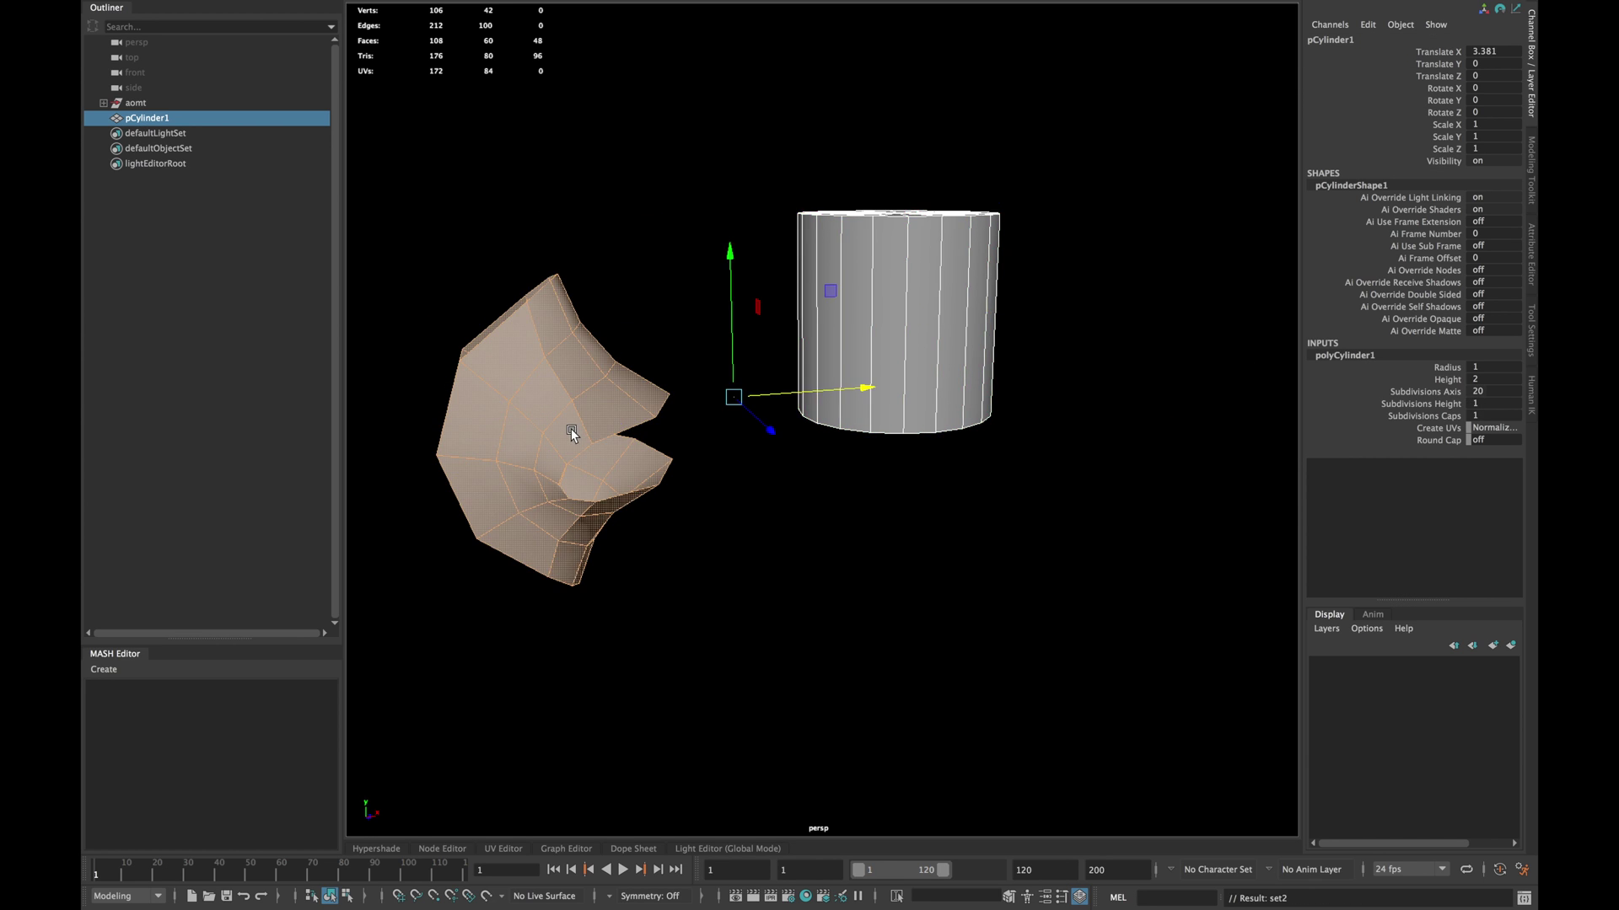
{"action": "left_click", "coordinate": [899, 317]}
{"action": "key", "text": "space"}
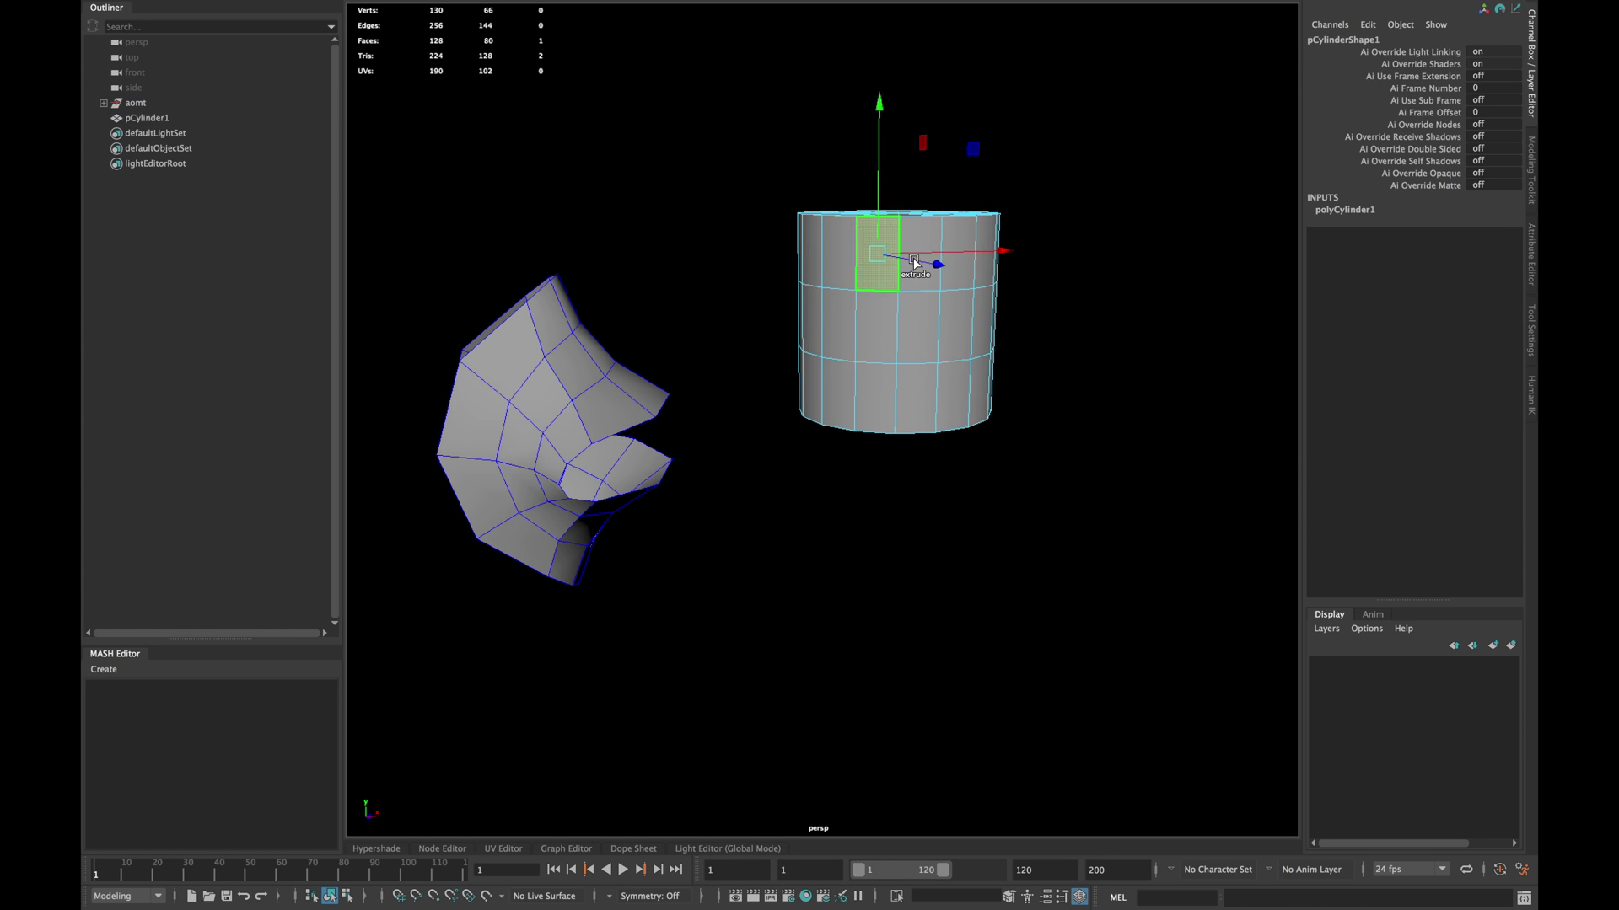
{"action": "left_click_drag", "start_coordinate": [817, 324], "coordinate": [814, 330]}
- Select faces on the curved shape and the cylinder, then return the cylinder to object mode
{"action": "left_click", "coordinate": [631, 431]}
{"action": "right_click_drag", "start_coordinate": [631, 438], "coordinate": [632, 439]}
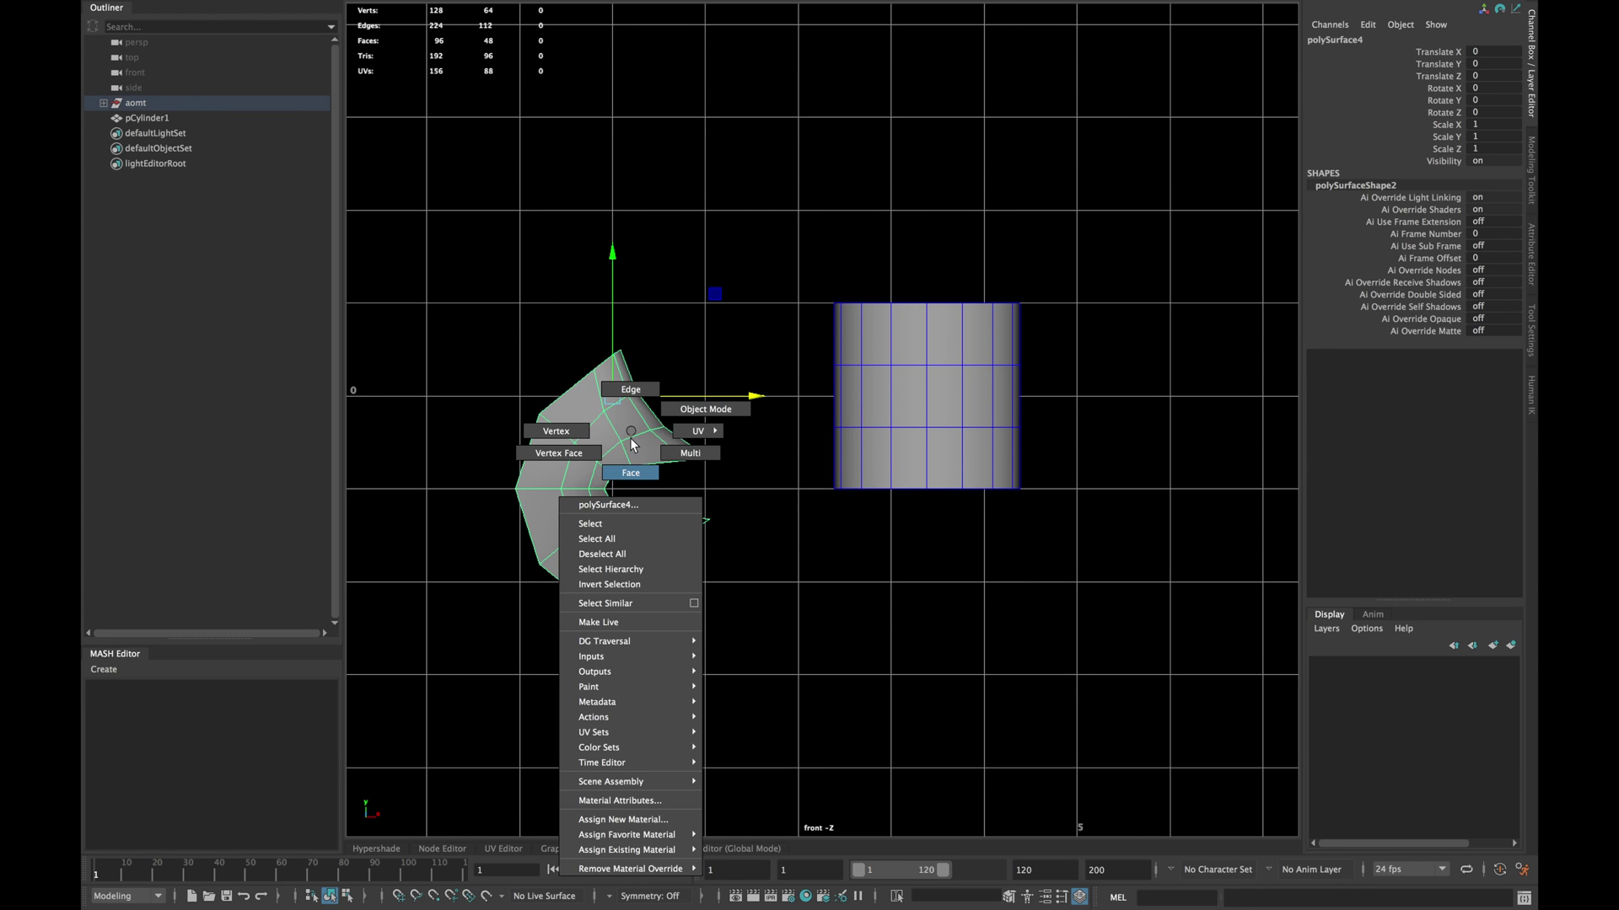
{"action": "double_click", "coordinate": [633, 439]}
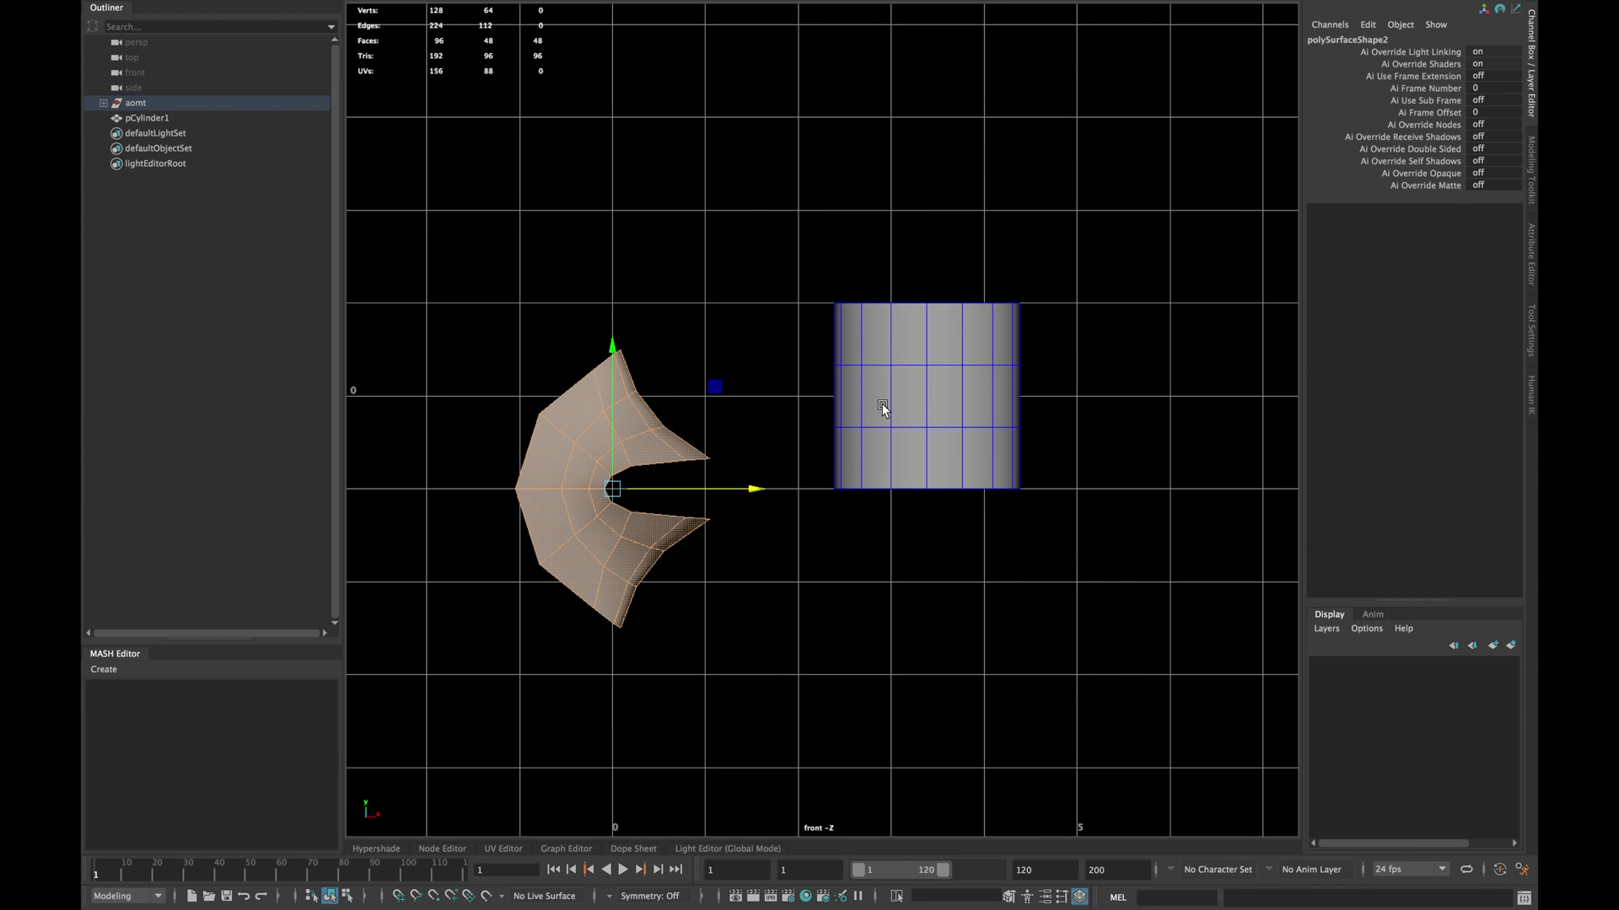
{"action": "left_click", "coordinate": [1014, 436]}
{"action": "double_click", "coordinate": [957, 442]}
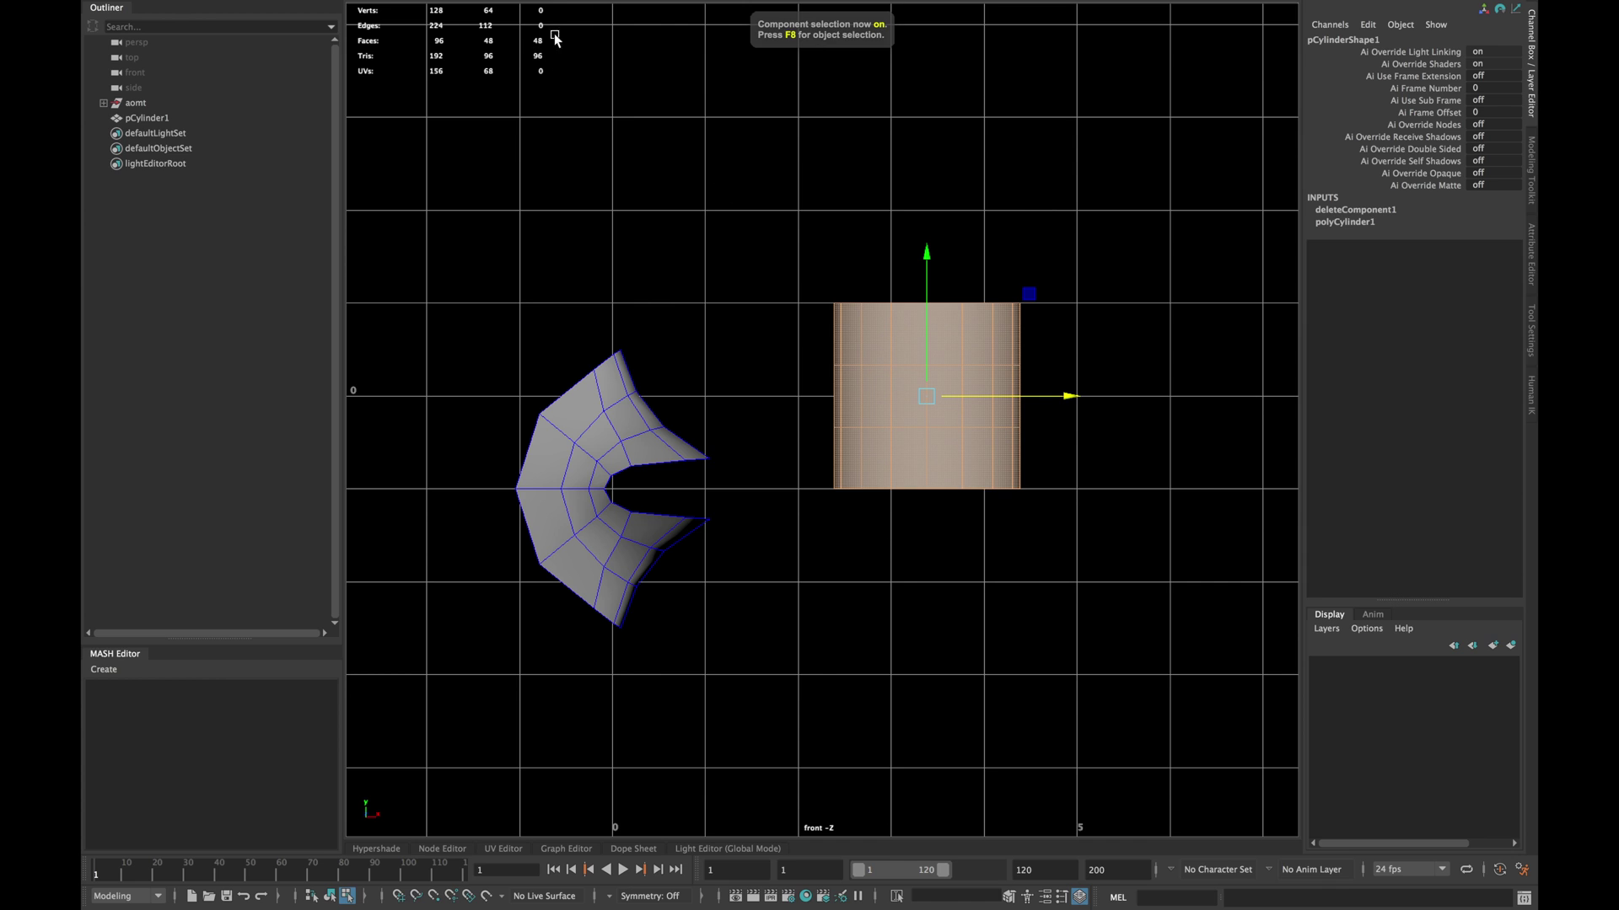
{"action": "key", "text": "F8"}
- Apply Deform > Blend Shape to the cylinder and adjust the polySurface4 weight in the Channel Box
{"action": "left_click", "coordinate": [910, 419]}
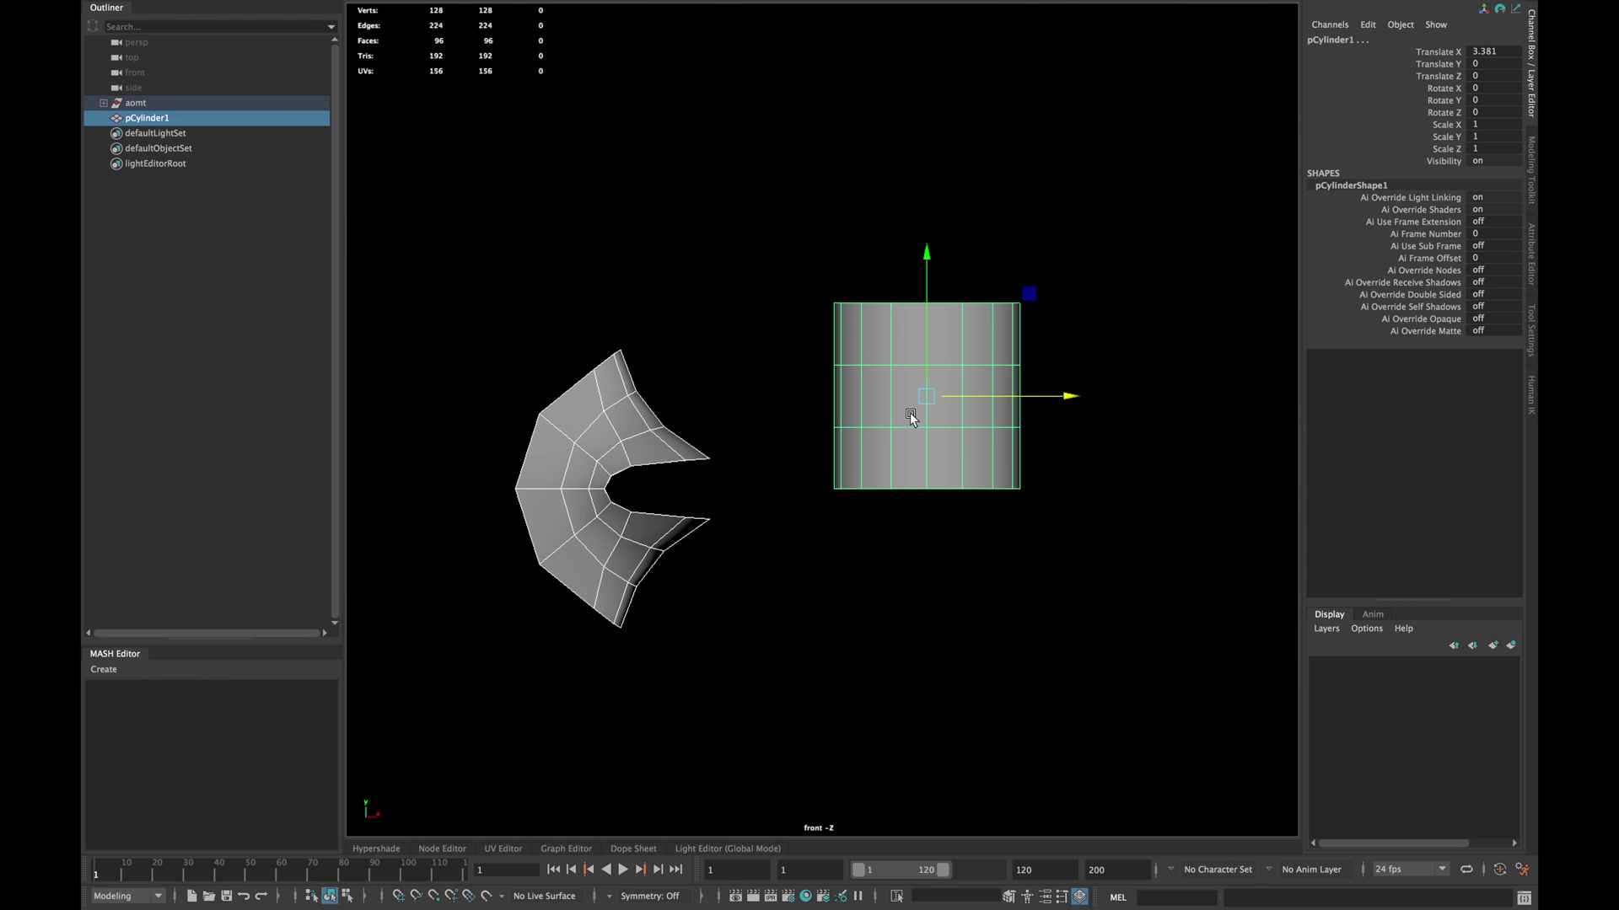
{"action": "key", "text": "space"}
{"action": "left_click", "coordinate": [1018, 289]}
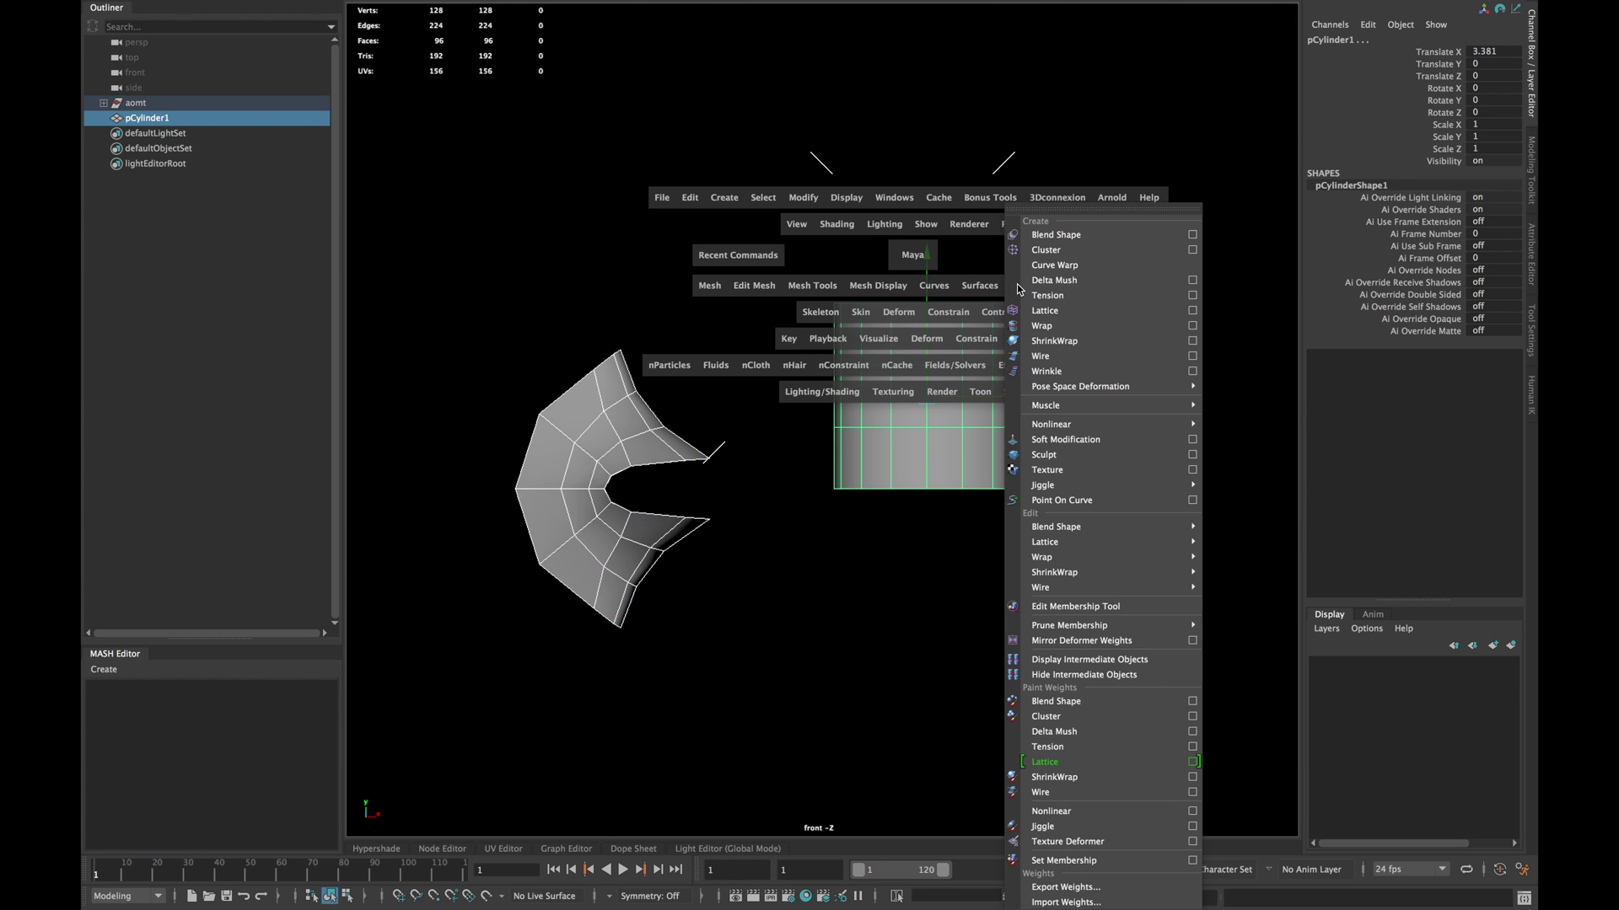
{"action": "left_click", "coordinate": [1134, 211]}
{"action": "left_click", "coordinate": [1433, 378]}
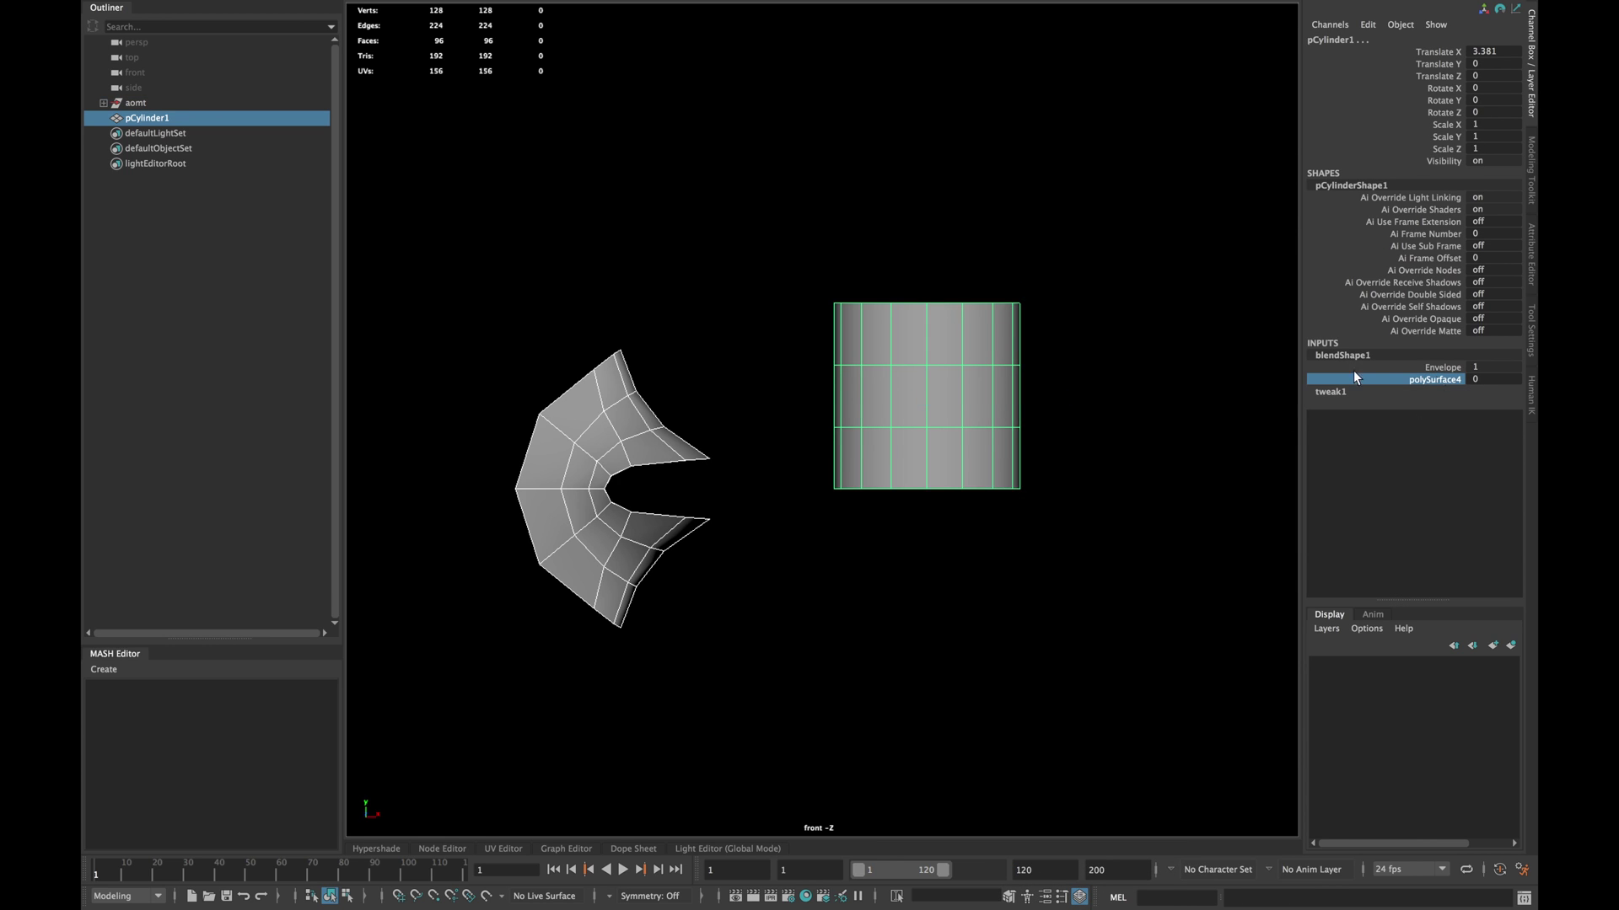
{"action": "mouse_move", "coordinate": [1088, 436]}
{"action": "middle_mouse_down"}
{"action": "mouse_move", "coordinate": [1113, 445]}
{"action": "mouse_move", "coordinate": [1036, 484]}
{"action": "middle_mouse_up"}
{"action": "scroll", "coordinate": [747, 444], "scroll_direction": "up", "scroll_amount": 2}
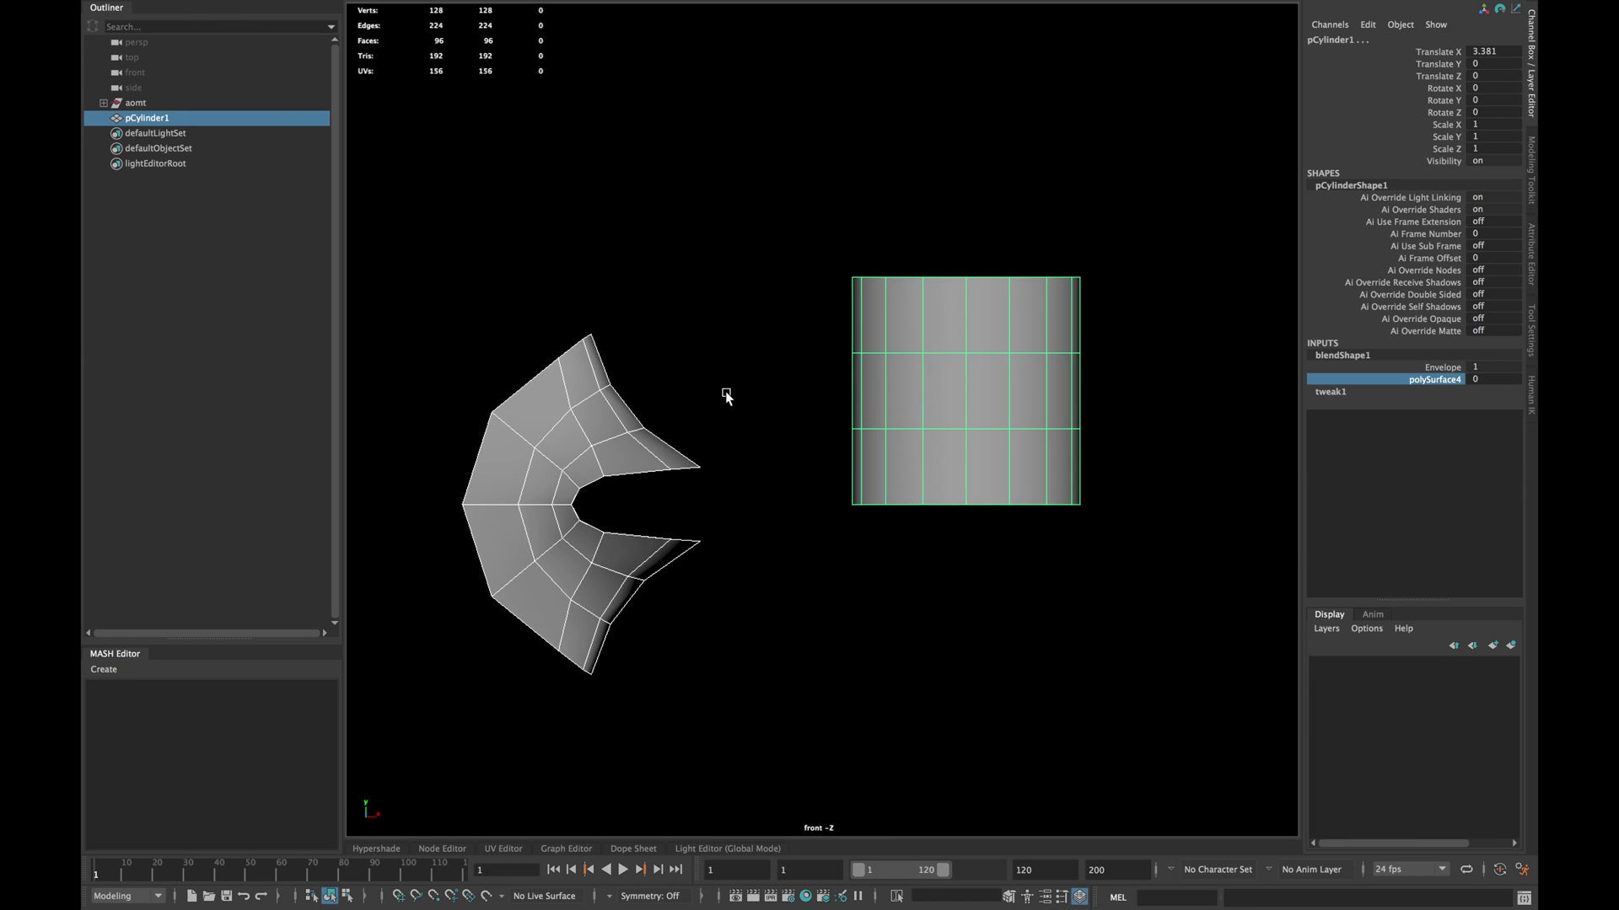
- Turn on Component IDs > Vertices to show vertex numbers on the curved mesh
{"action": "left_click", "coordinate": [949, 406]}
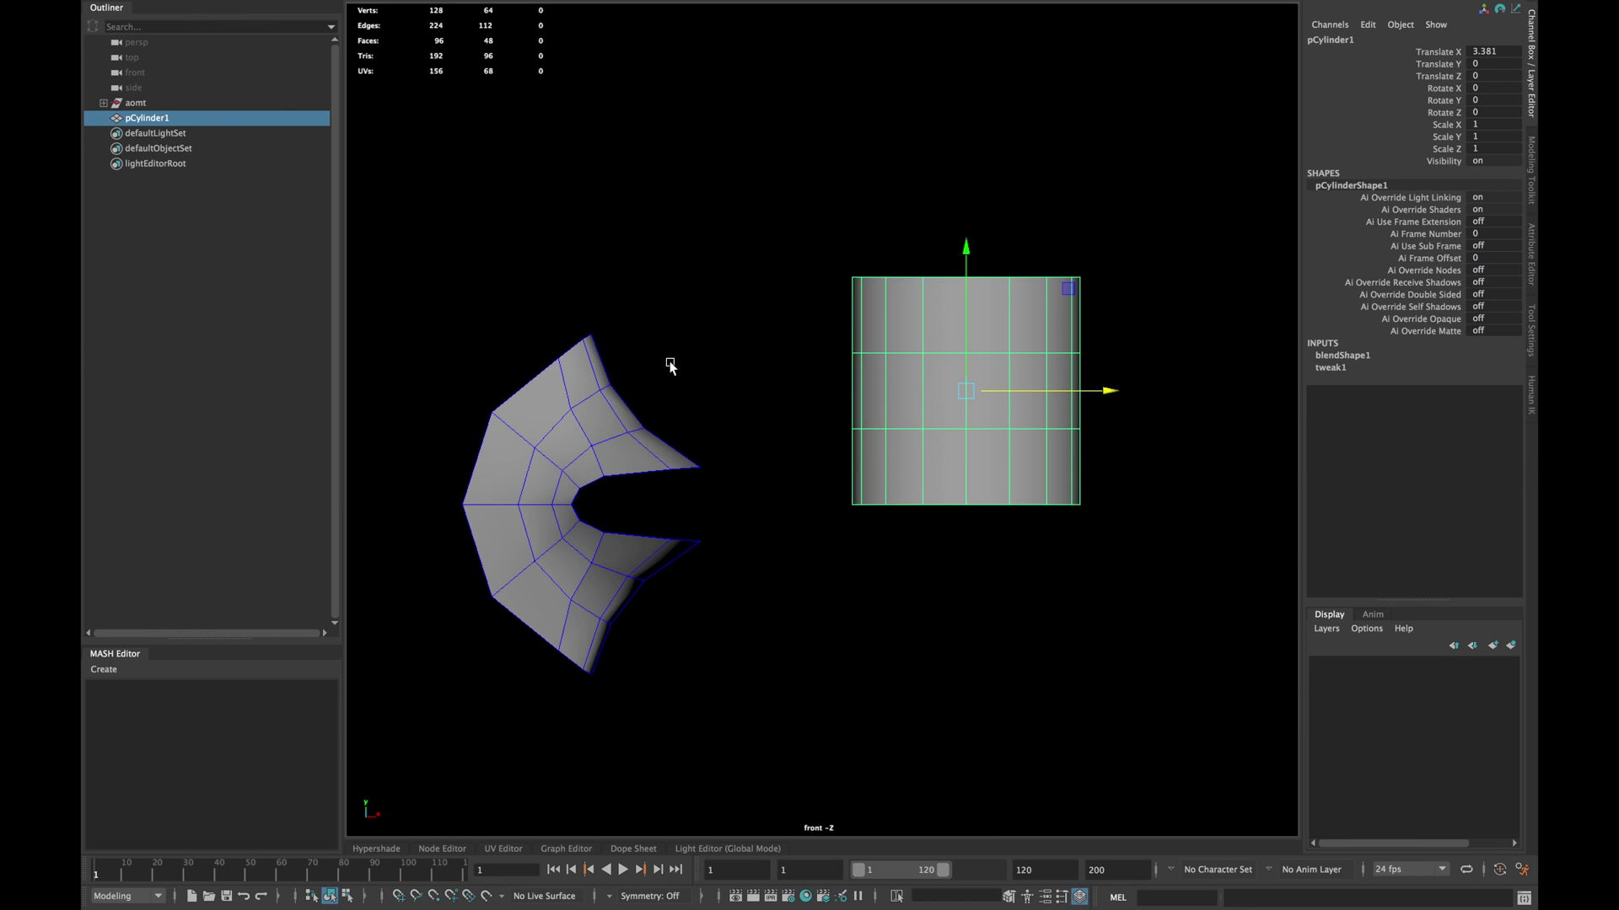
{"action": "left_click", "coordinate": [592, 383]}
{"action": "left_click", "coordinate": [992, 486]}
{"action": "left_click", "coordinate": [956, 524]}
{"action": "left_click", "coordinate": [607, 418]}
{"action": "key", "text": "space"}
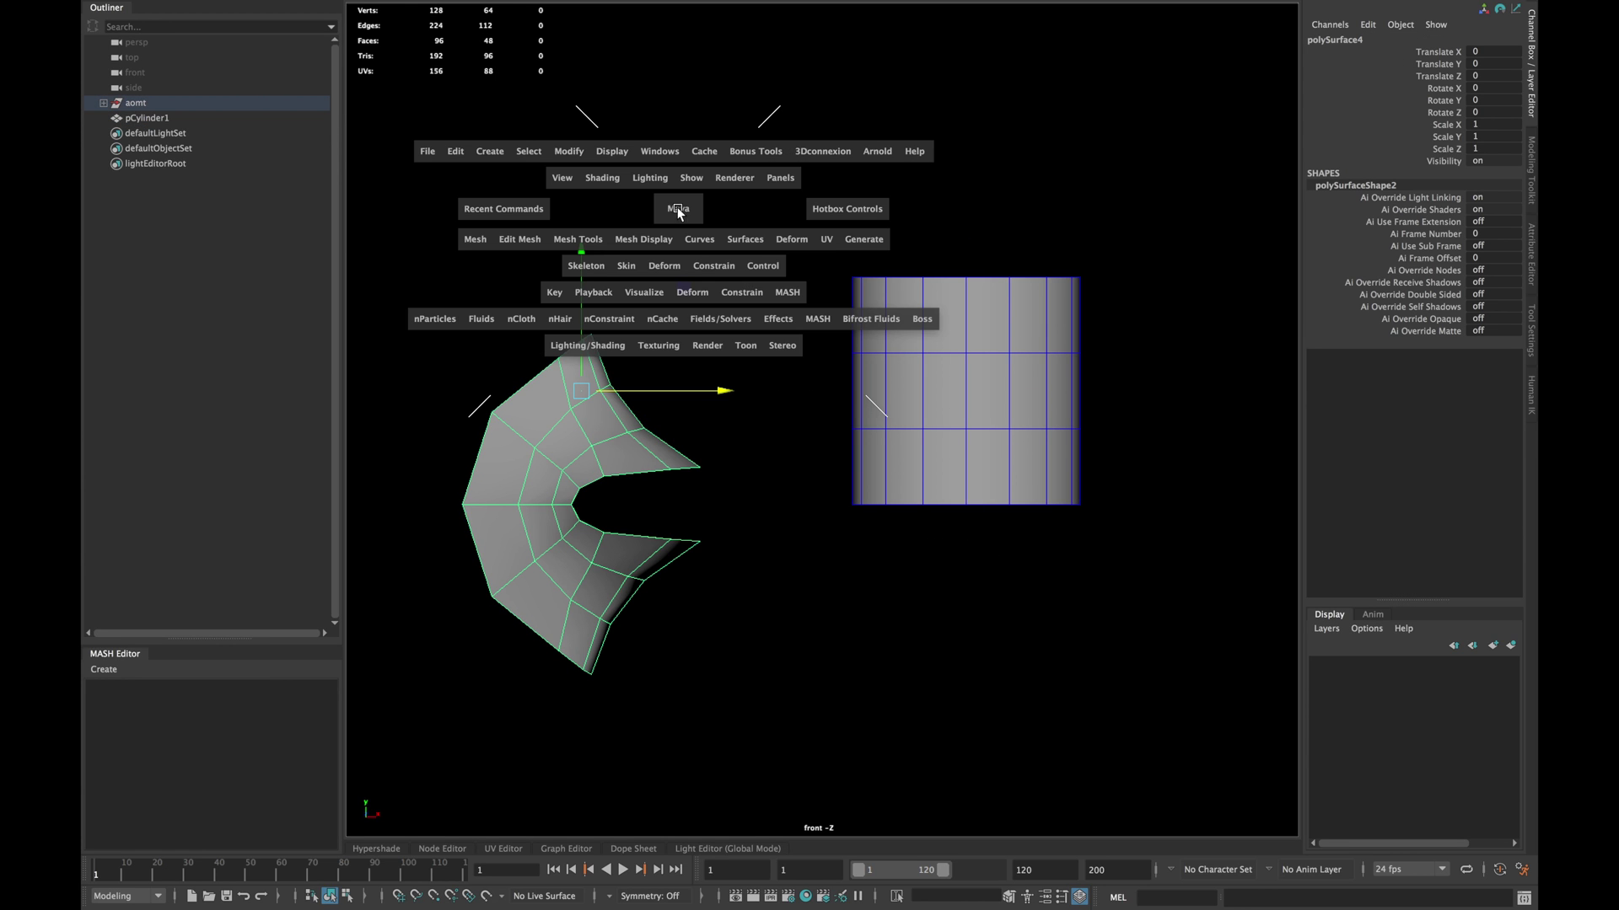
{"action": "left_click", "coordinate": [608, 150]}
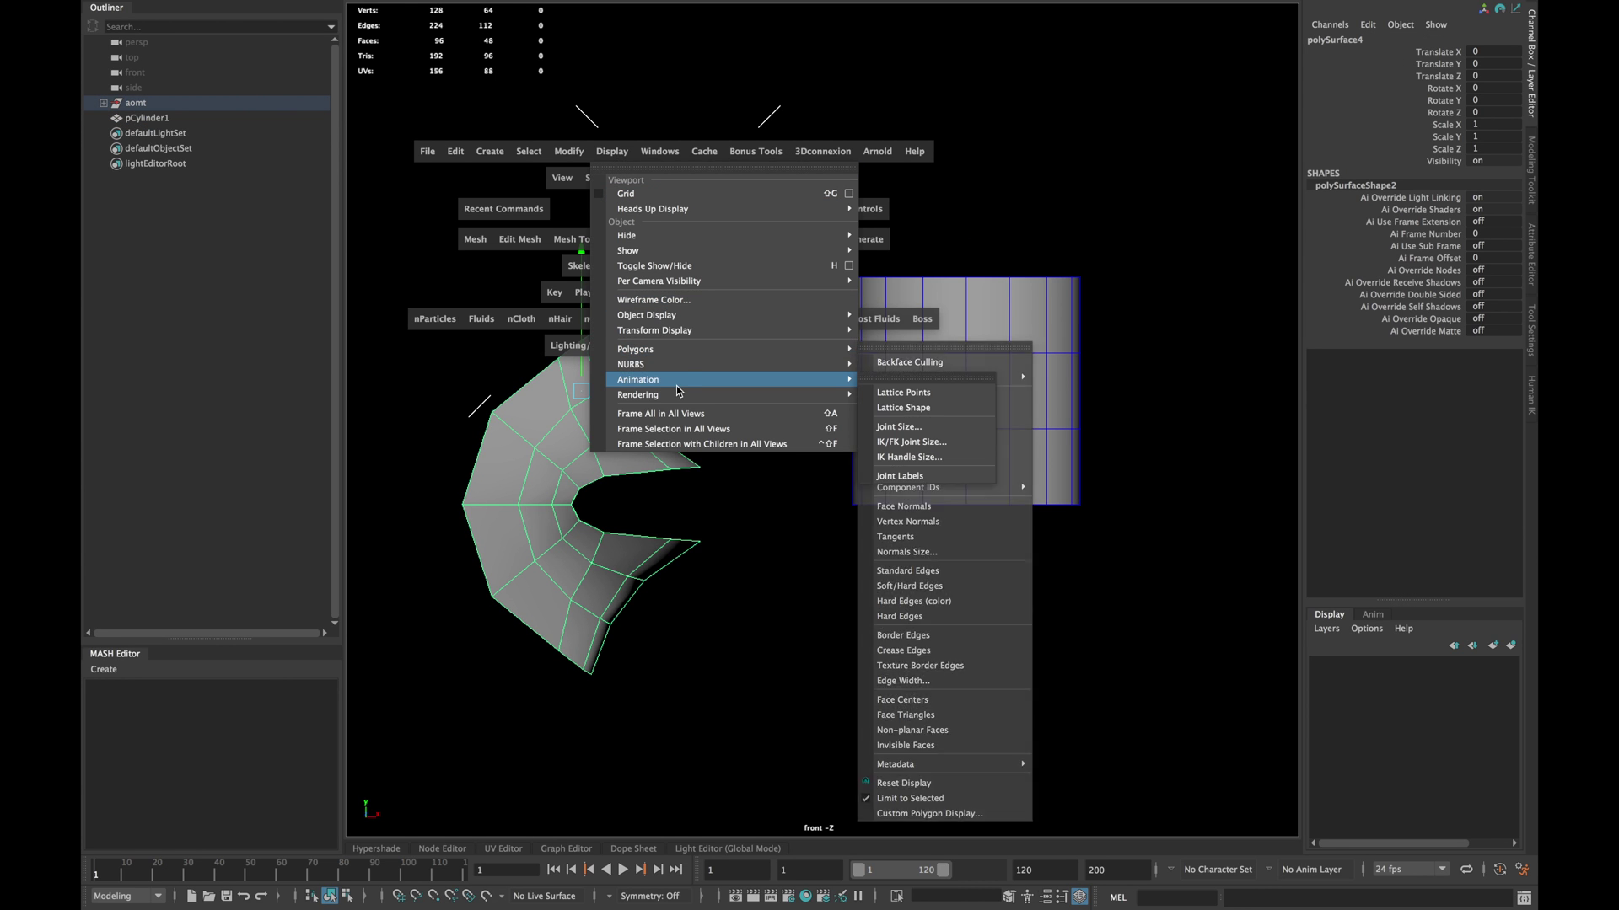
{"action": "mouse_move", "coordinate": [727, 350]}
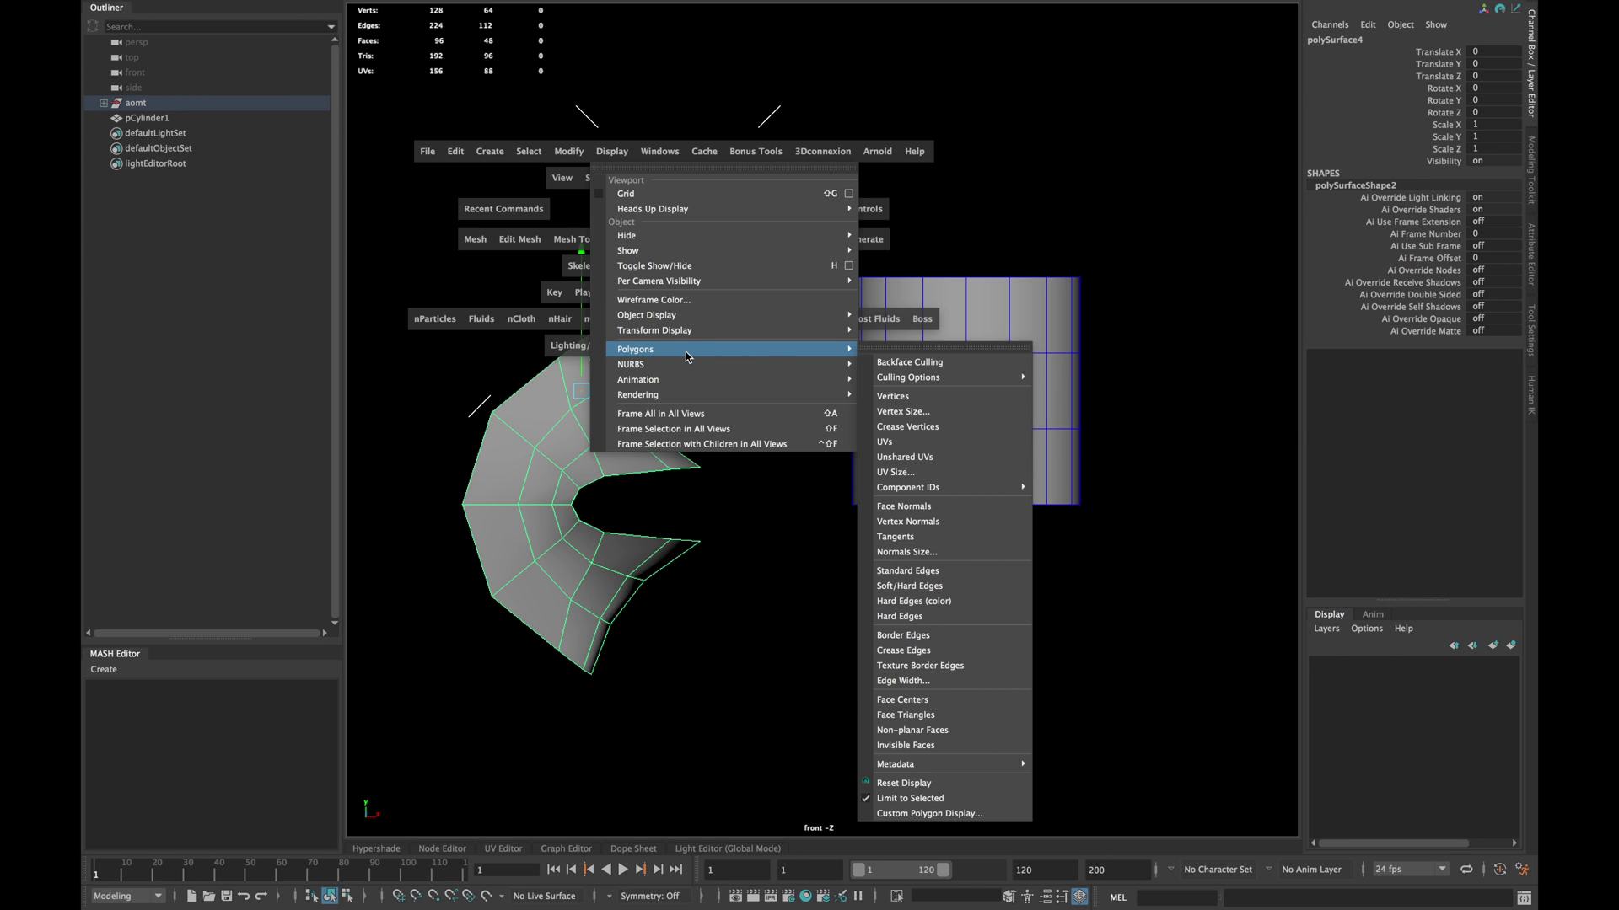
{"action": "mouse_move", "coordinate": [908, 487]}
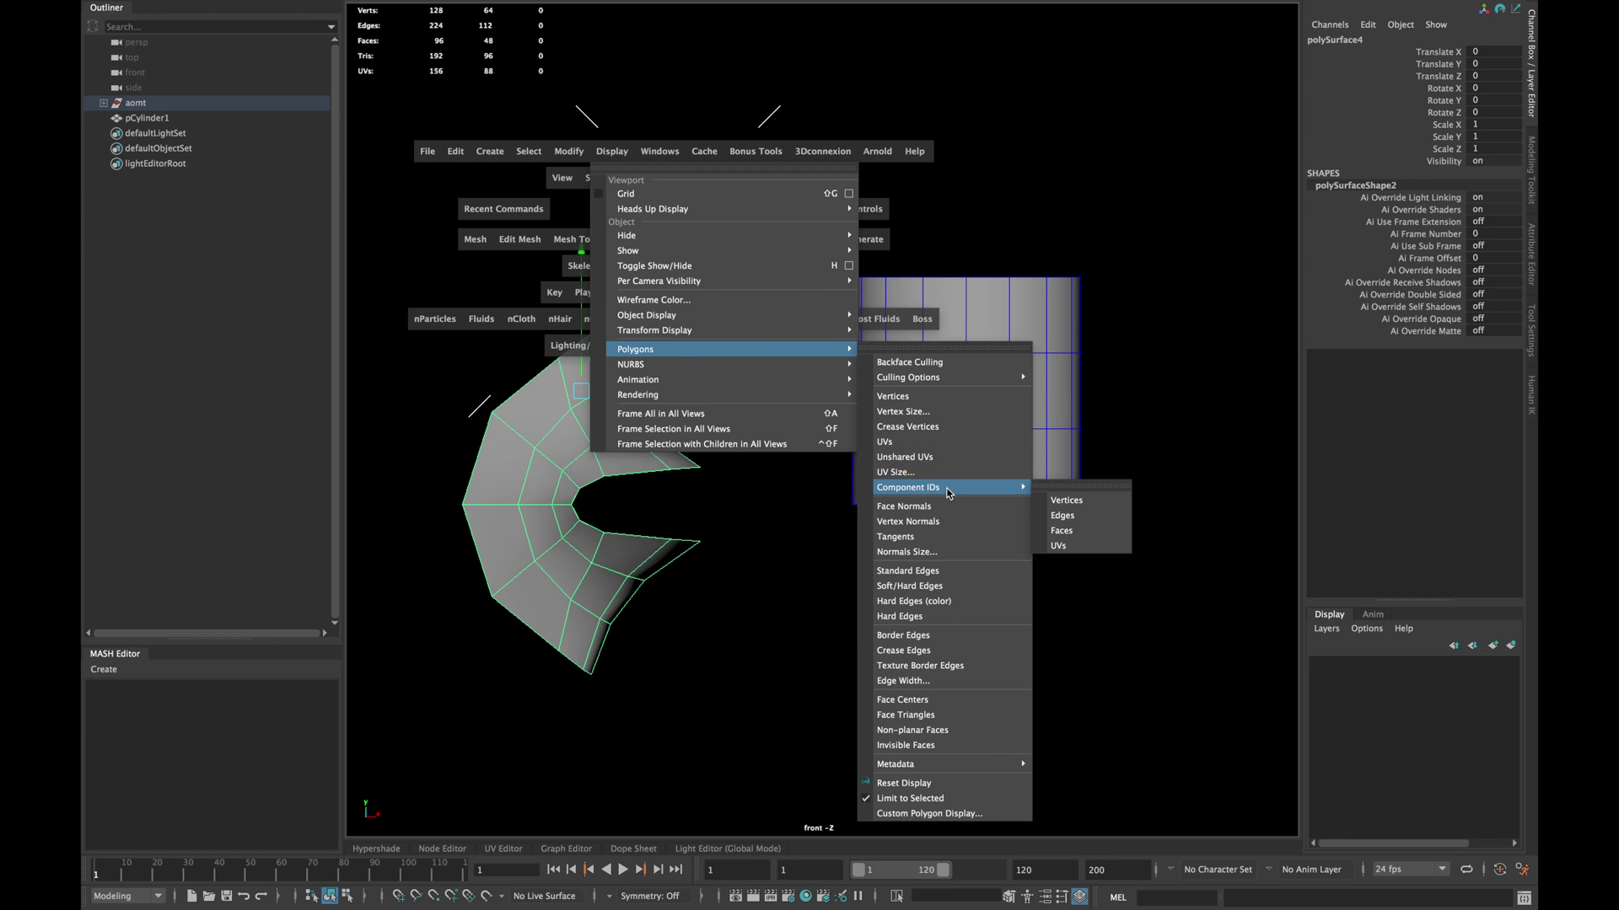
{"action": "left_click", "coordinate": [1058, 500]}
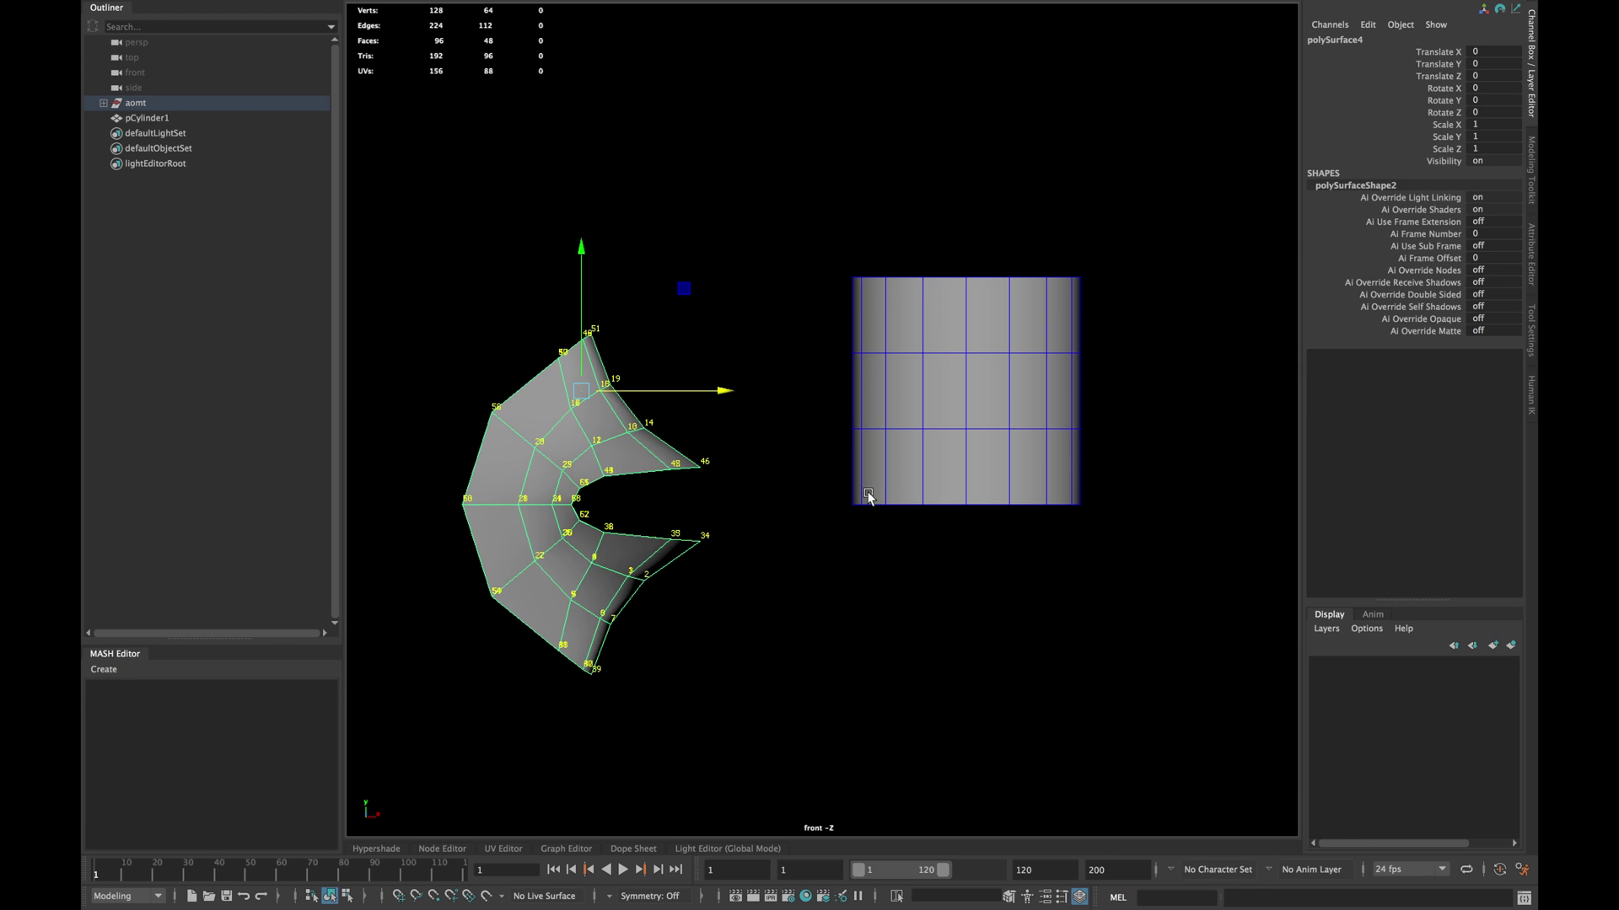
- Hide the vertex ID numbers again through Polygons display options
{"action": "left_click", "coordinate": [893, 510]}
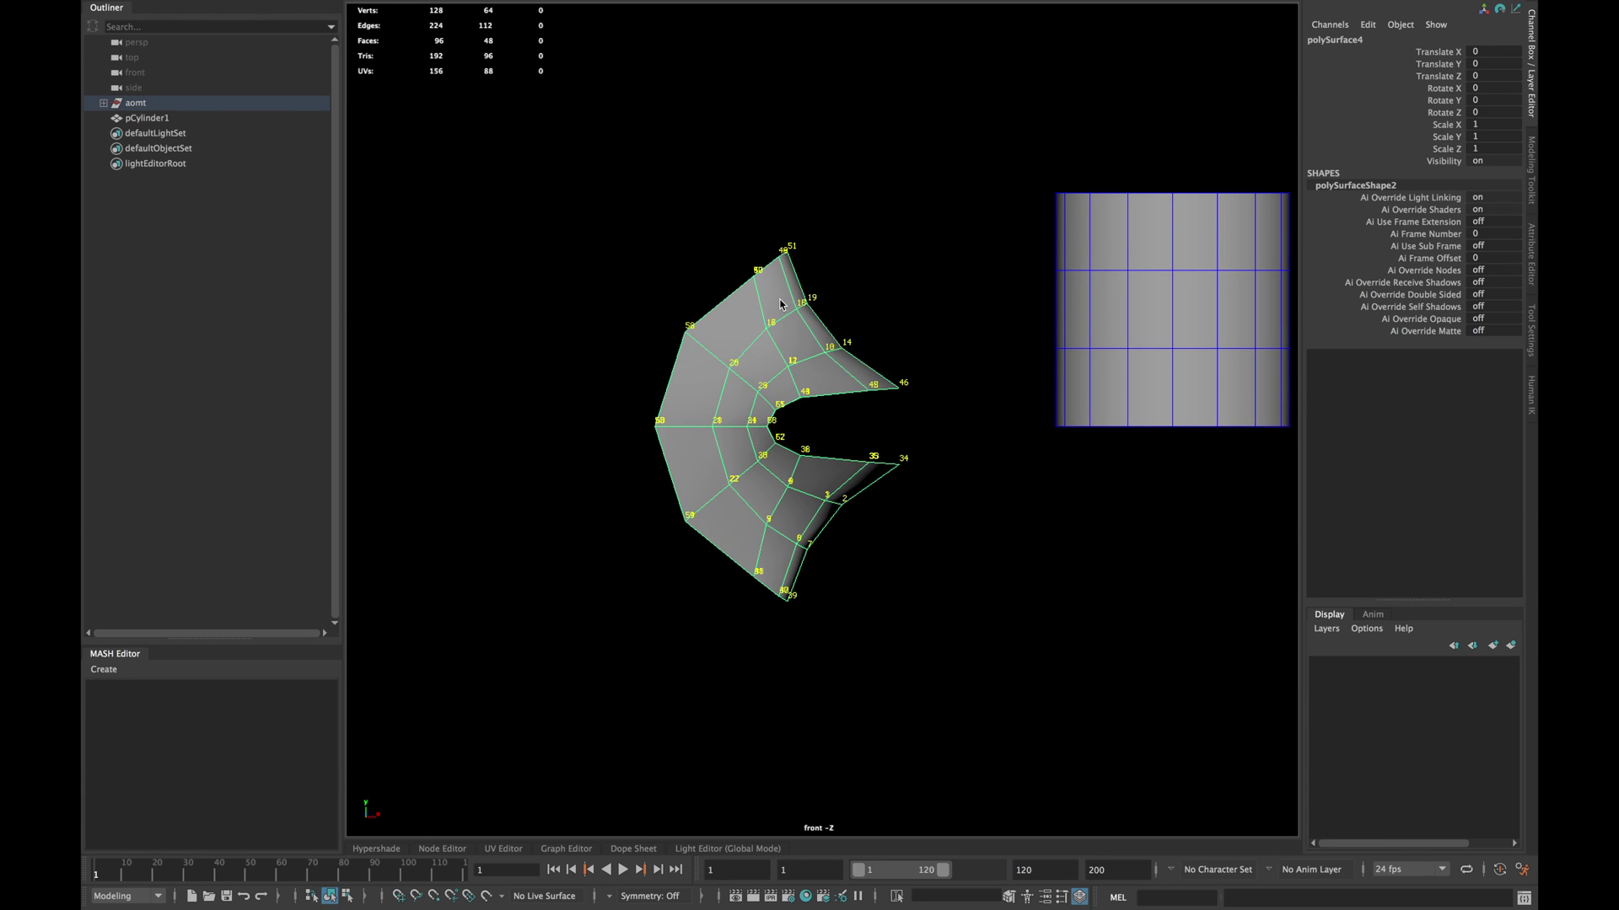
{"action": "key", "text": "space"}
{"action": "left_click", "coordinate": [715, 242]}
{"action": "mouse_move", "coordinate": [809, 441]}
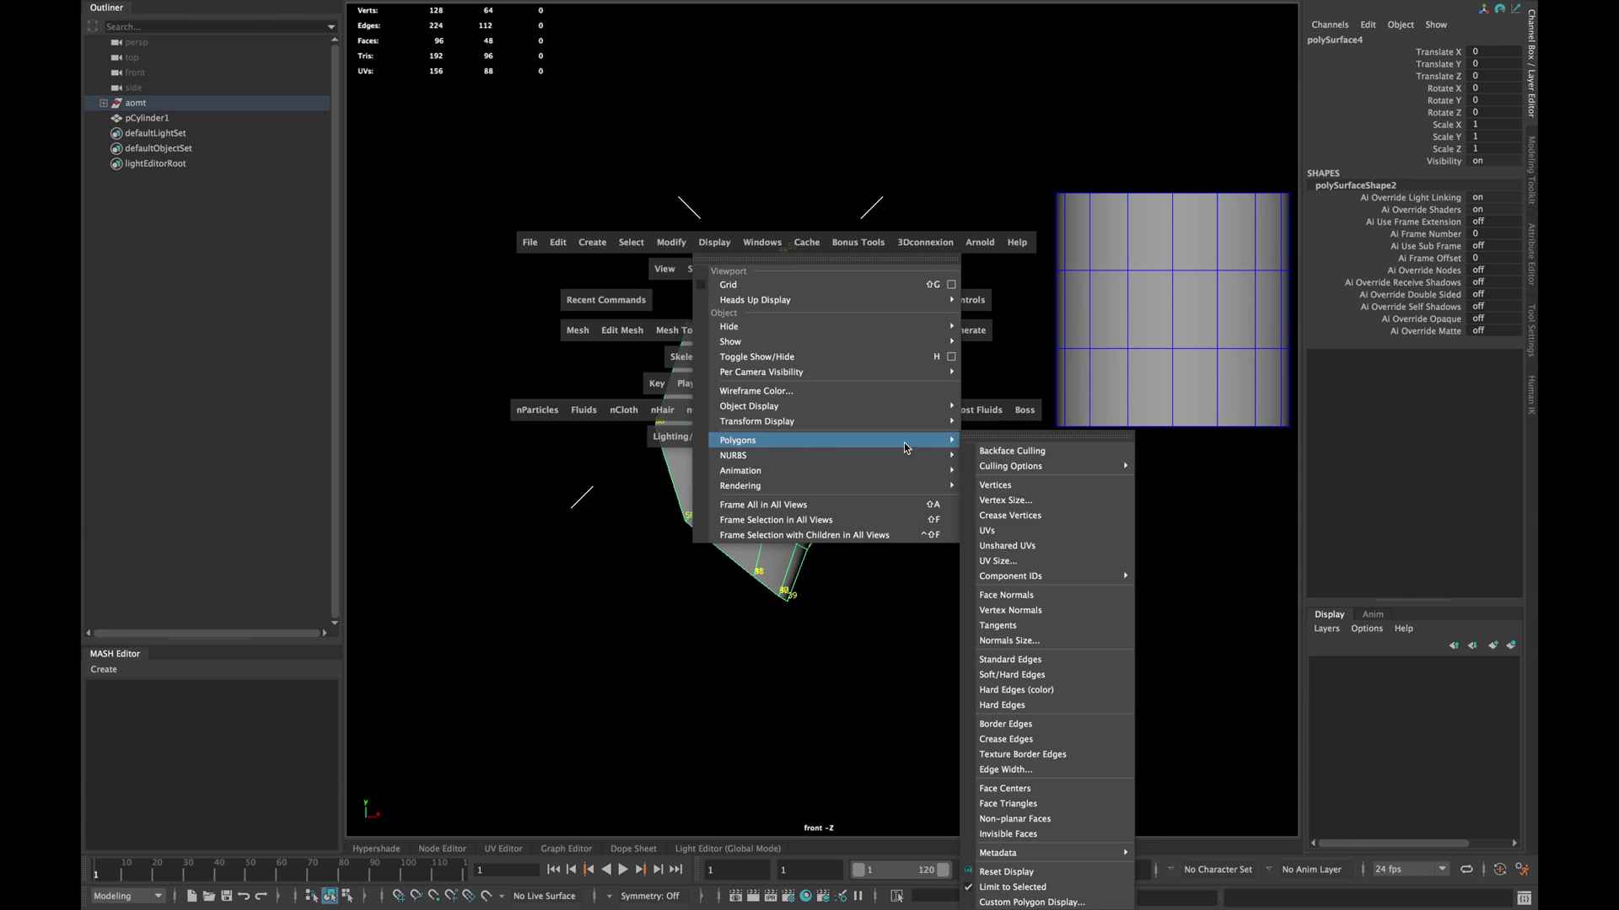
{"action": "left_click", "coordinate": [1164, 581]}
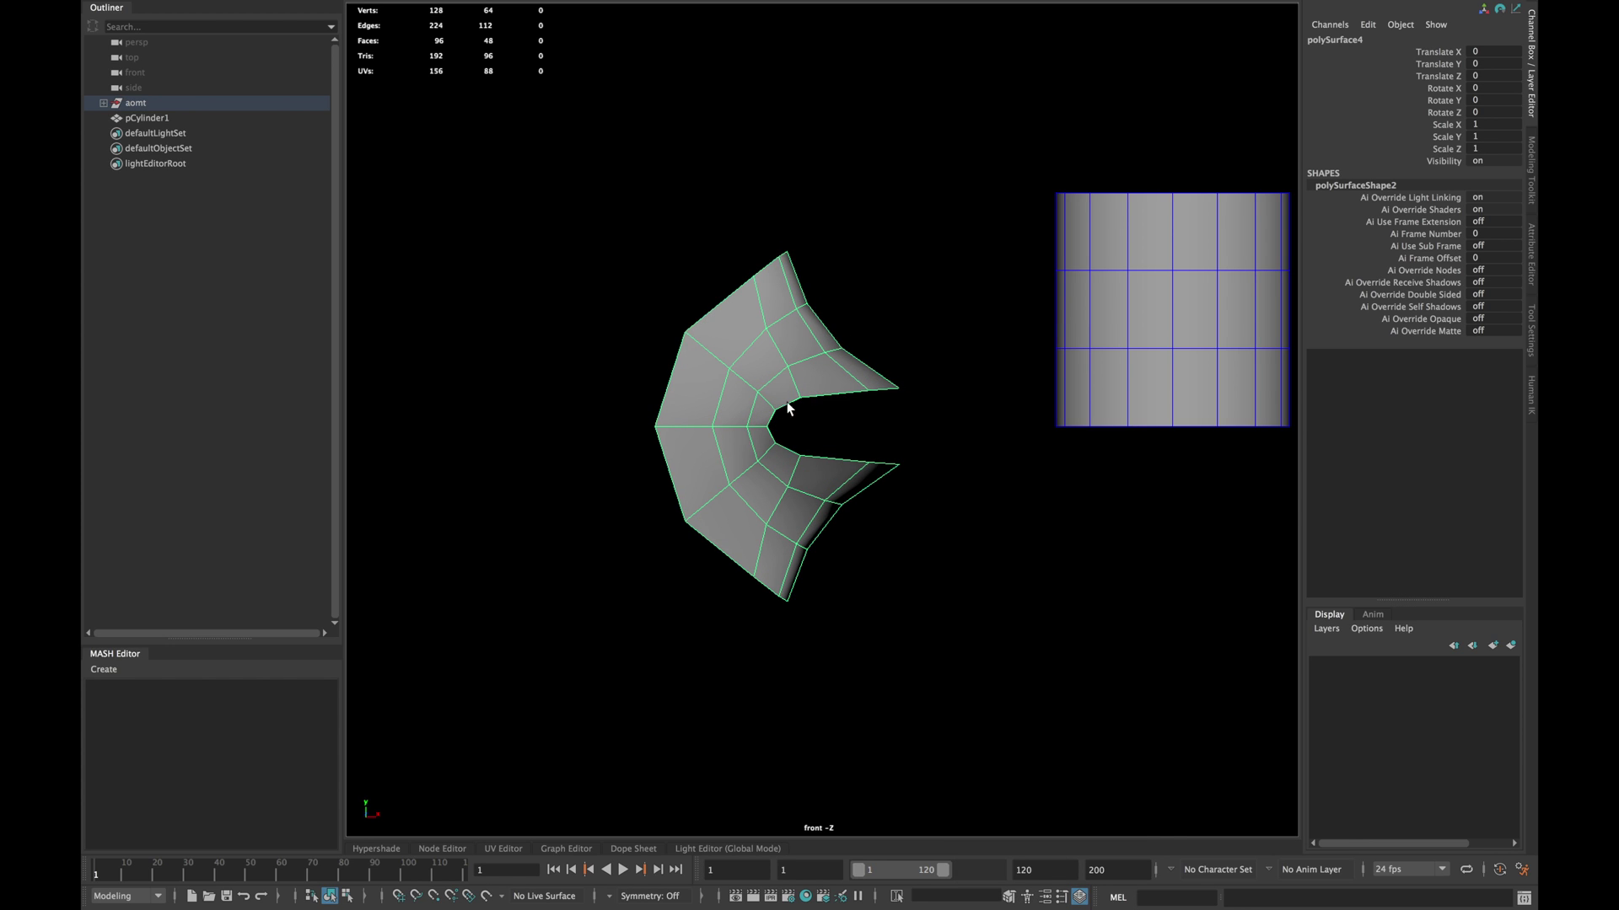
- Start Mesh > Transfer Vertex Order and pick three vertices of a face on the curved mesh
{"action": "key", "text": "f"}
{"action": "key", "text": "space"}
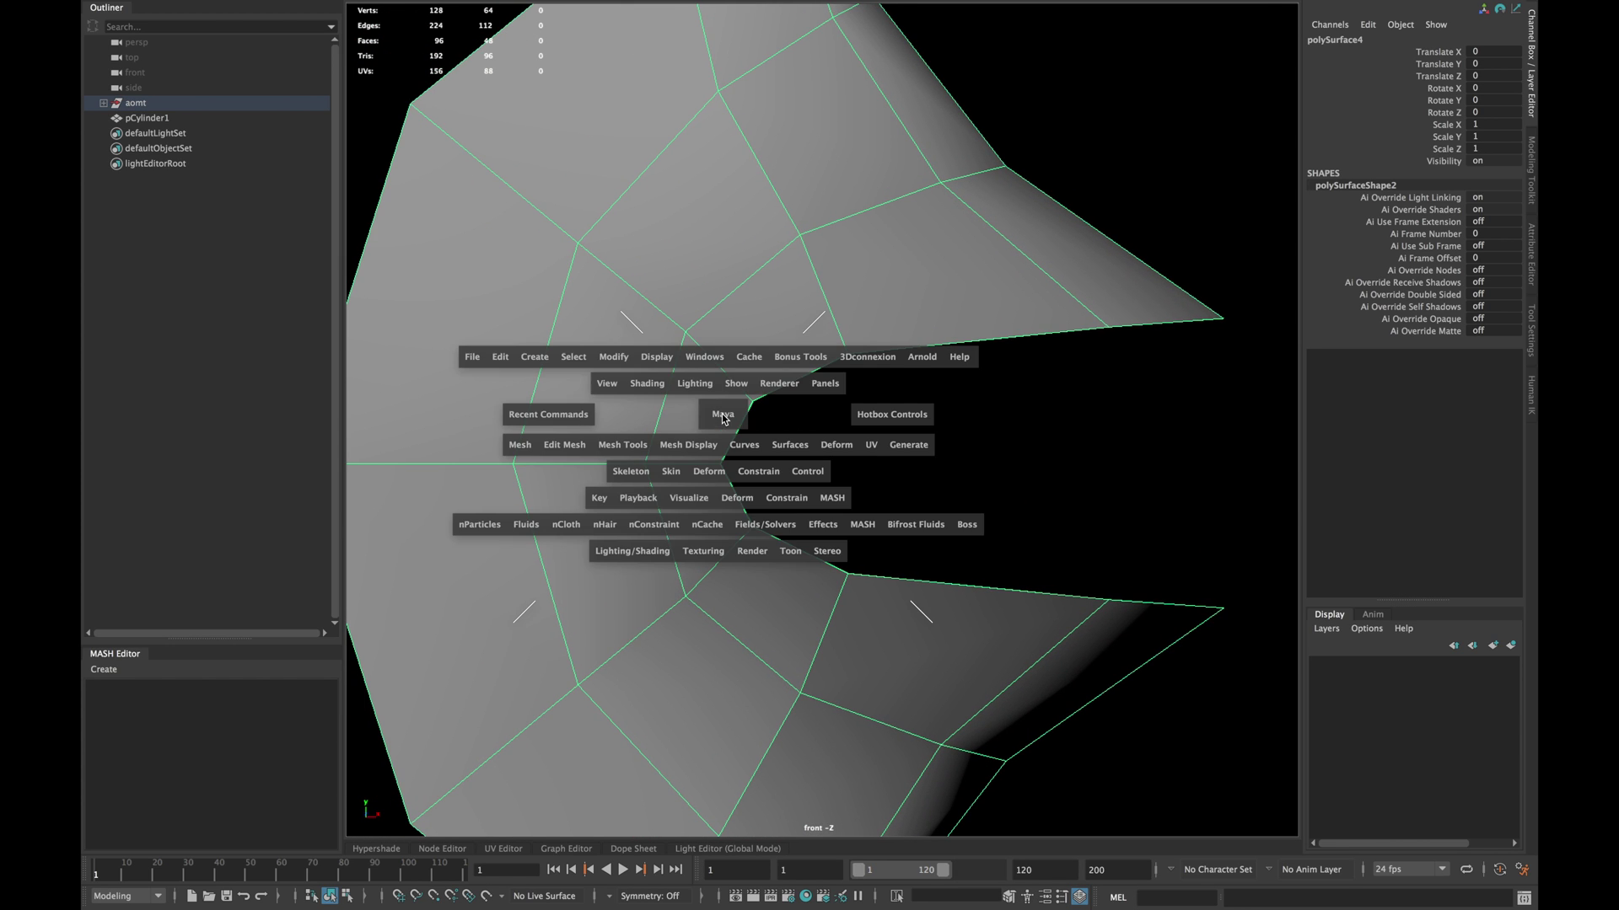
{"action": "left_click", "coordinate": [512, 450]}
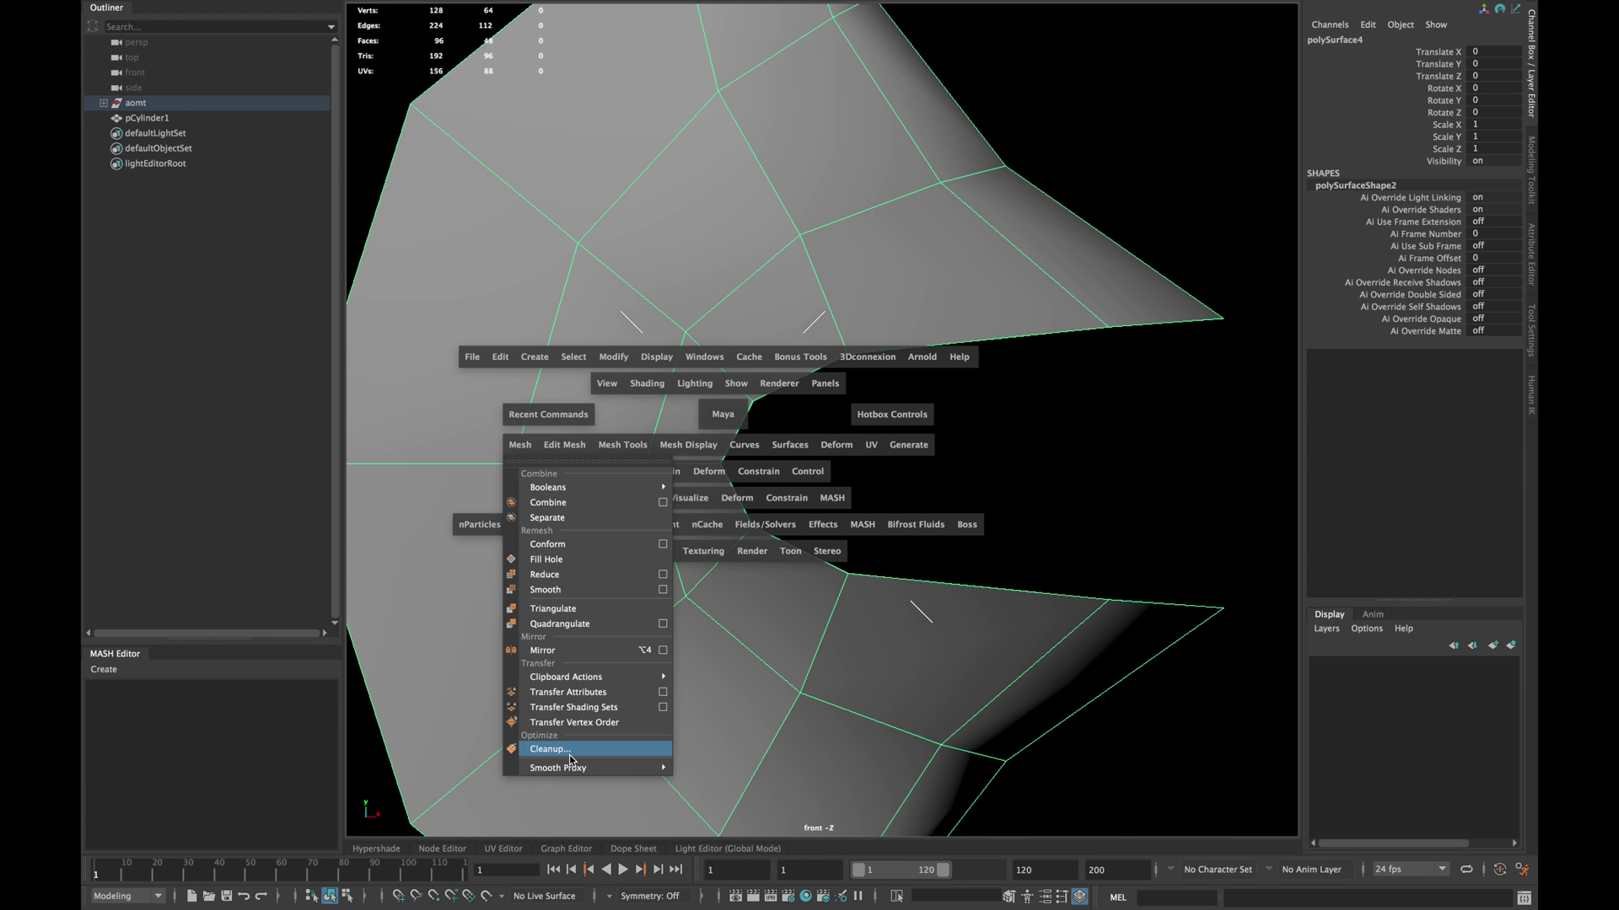
{"action": "left_click", "coordinate": [581, 726]}
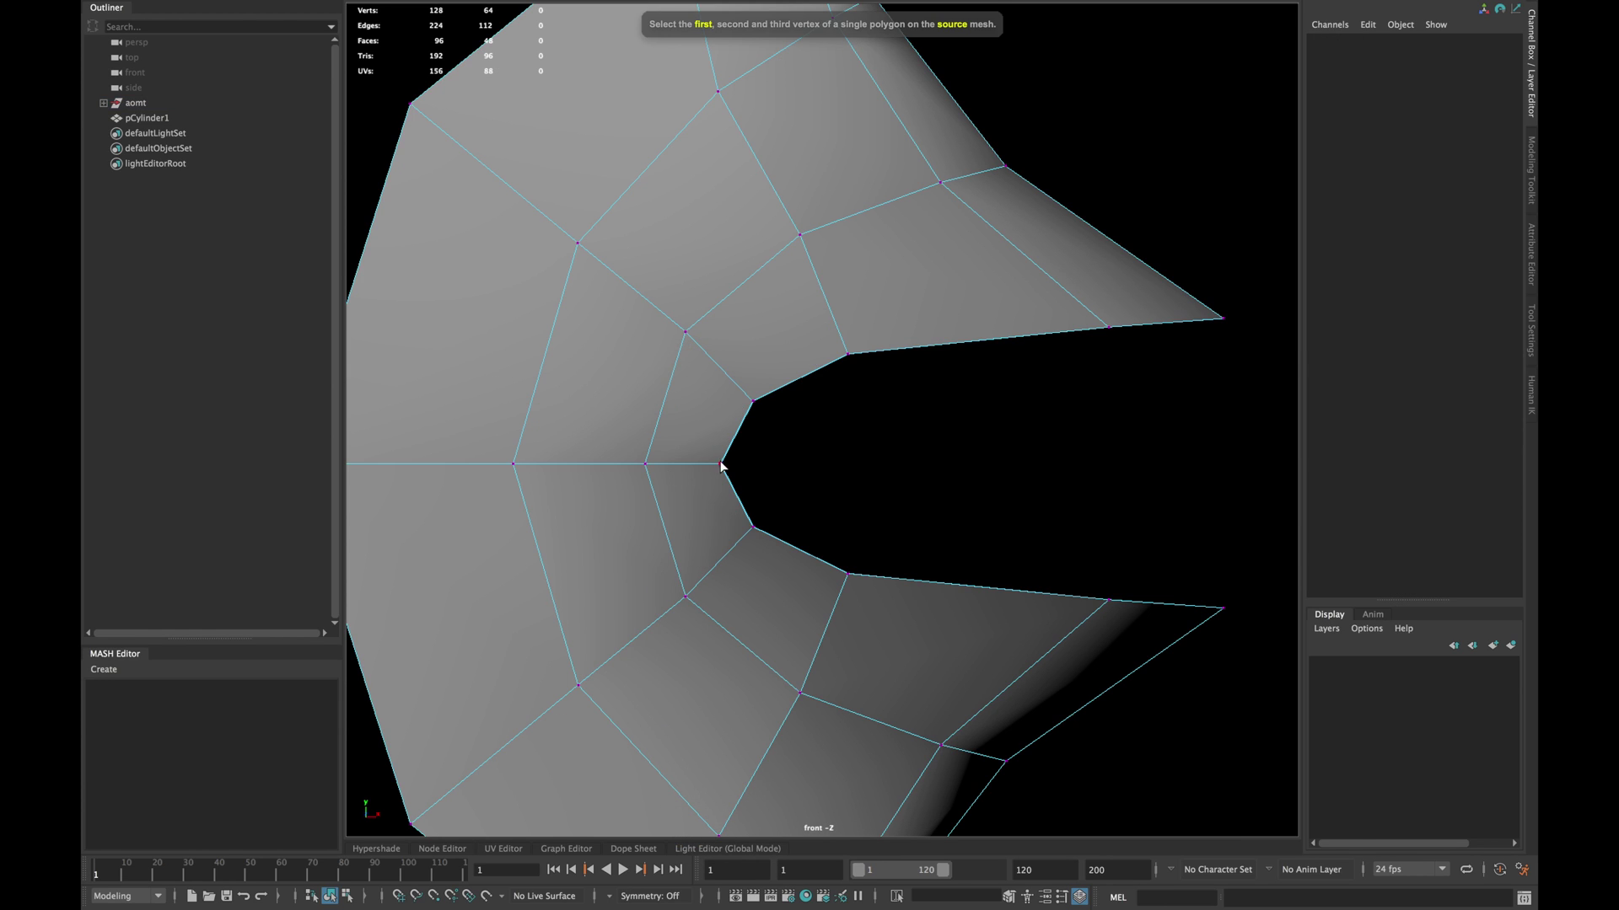
{"action": "left_click", "coordinate": [718, 468]}
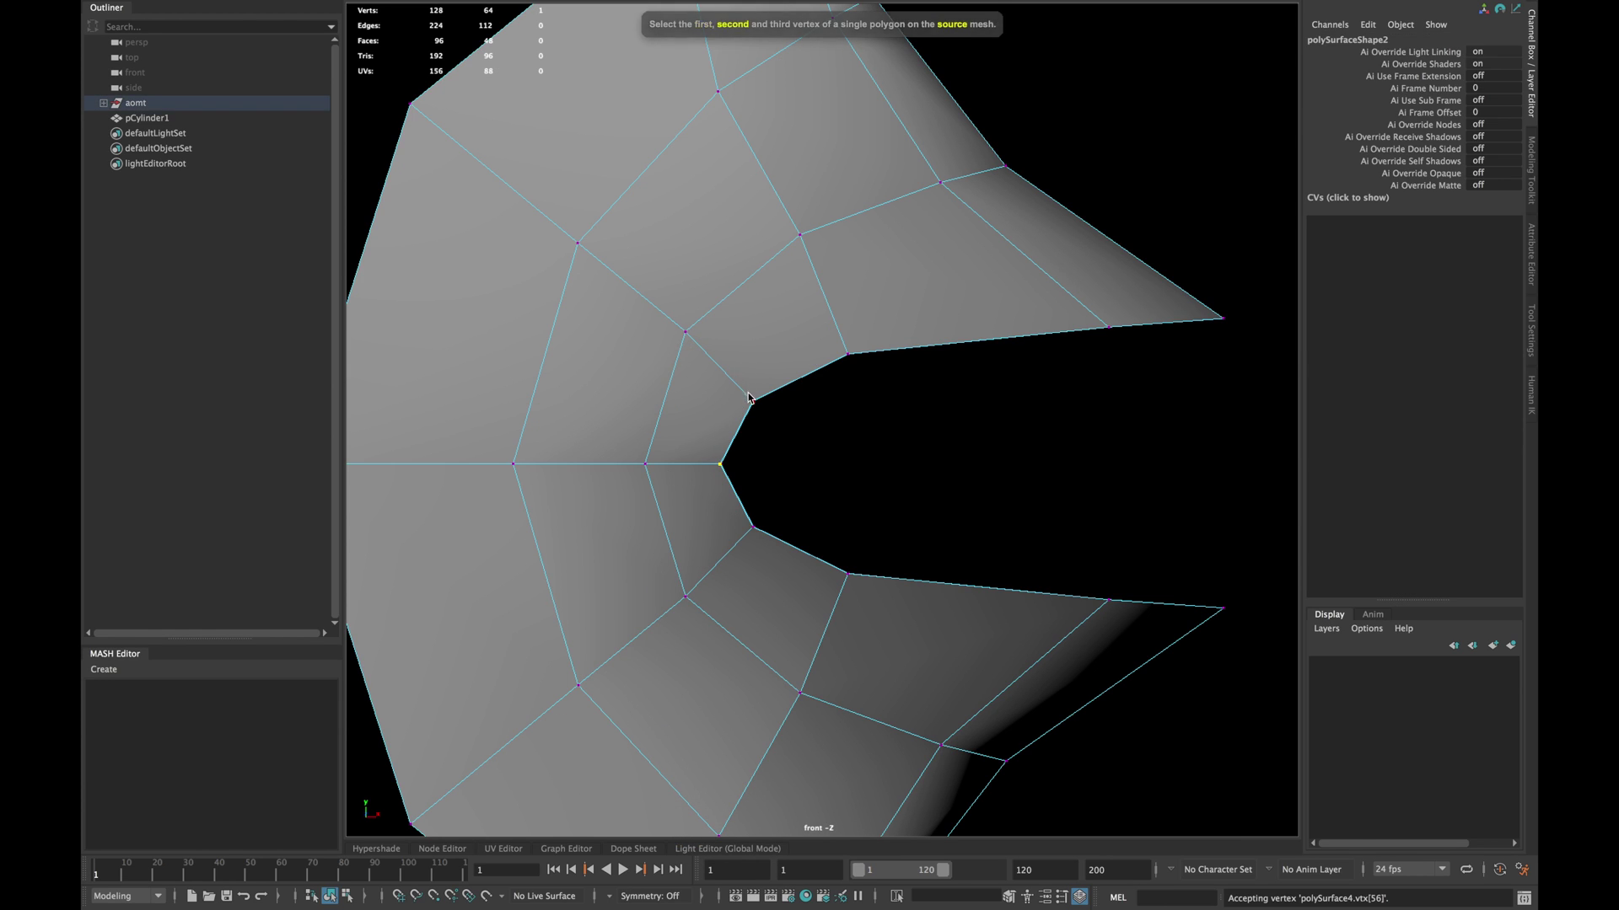
{"action": "left_click", "coordinate": [684, 331]}
{"action": "left_click", "coordinate": [846, 352]}
{"action": "scroll", "coordinate": [839, 495], "scroll_direction": "down", "scroll_amount": 5}
- Pick the three matching vertices on the cylinder to complete the transfer
{"action": "middle_click_drag", "start_coordinate": [839, 495], "coordinate": [393, 571], "text": "alt"}
{"action": "scroll", "coordinate": [1059, 581], "scroll_direction": "up", "scroll_amount": 4}
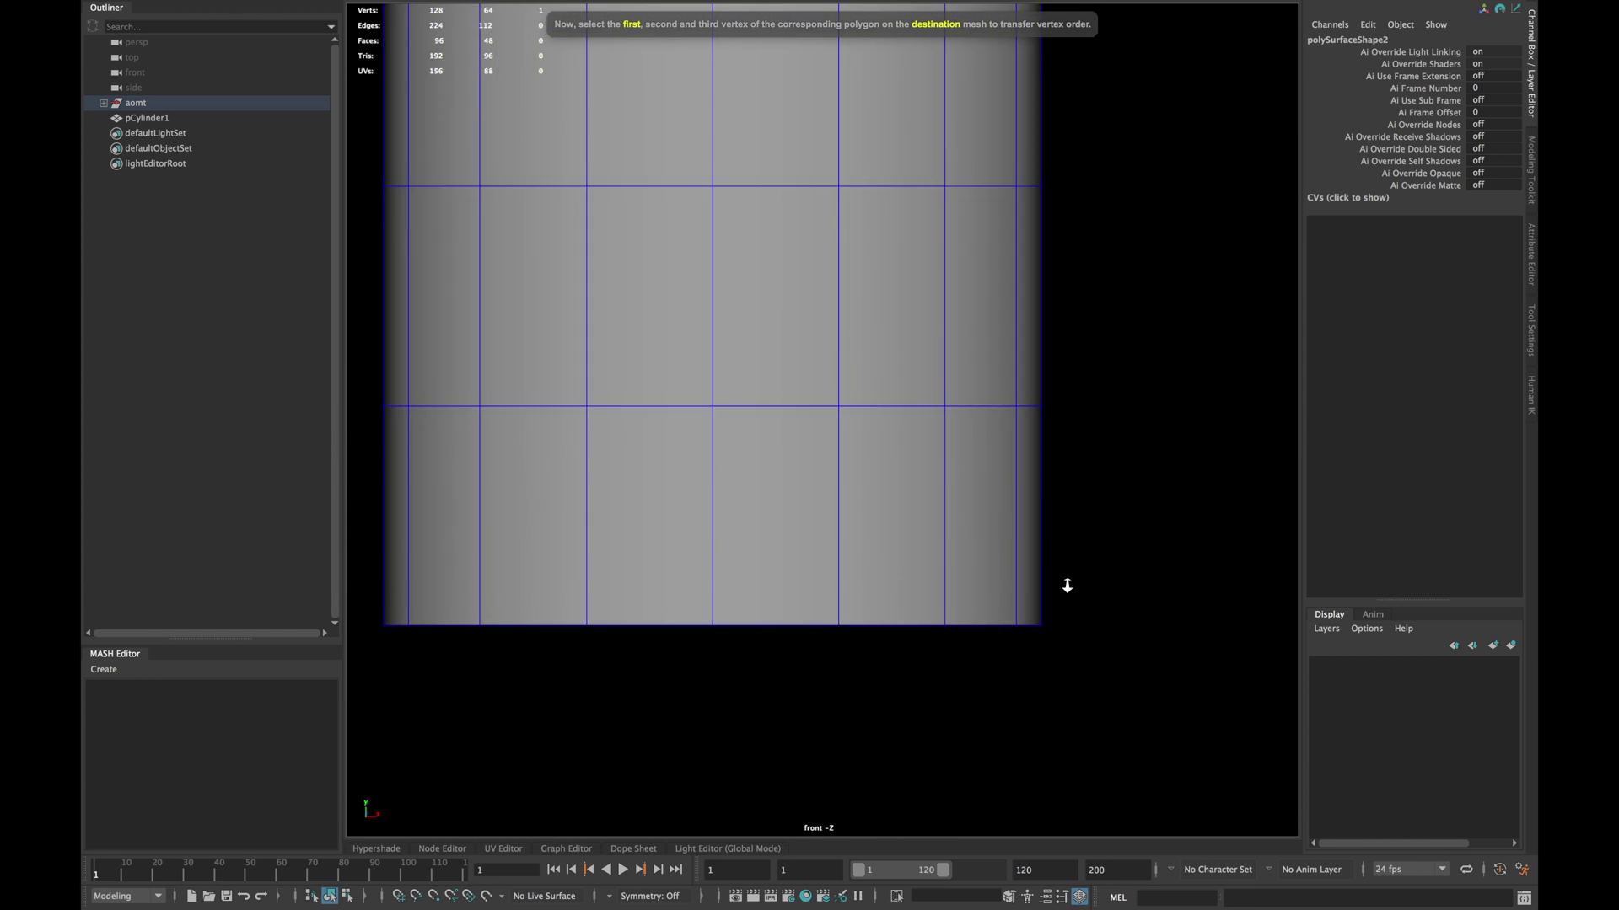
{"action": "scroll", "coordinate": [996, 517], "scroll_direction": "up", "scroll_amount": 2}
{"action": "left_click", "coordinate": [896, 594]}
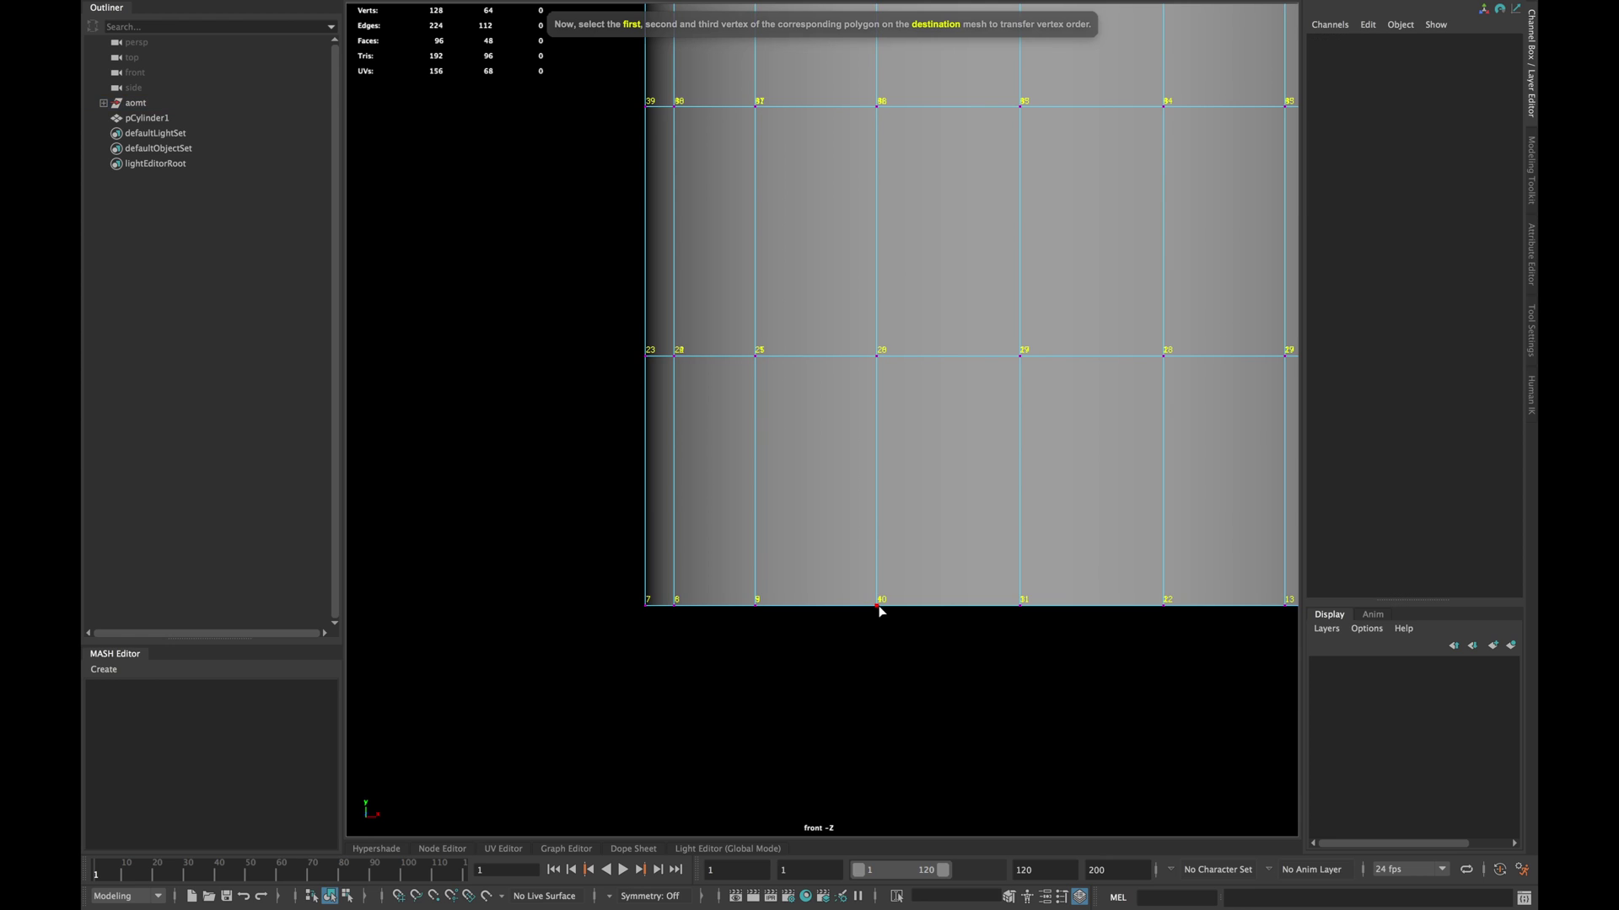
{"action": "left_click", "coordinate": [1022, 604]}
{"action": "left_click", "coordinate": [1022, 355]}
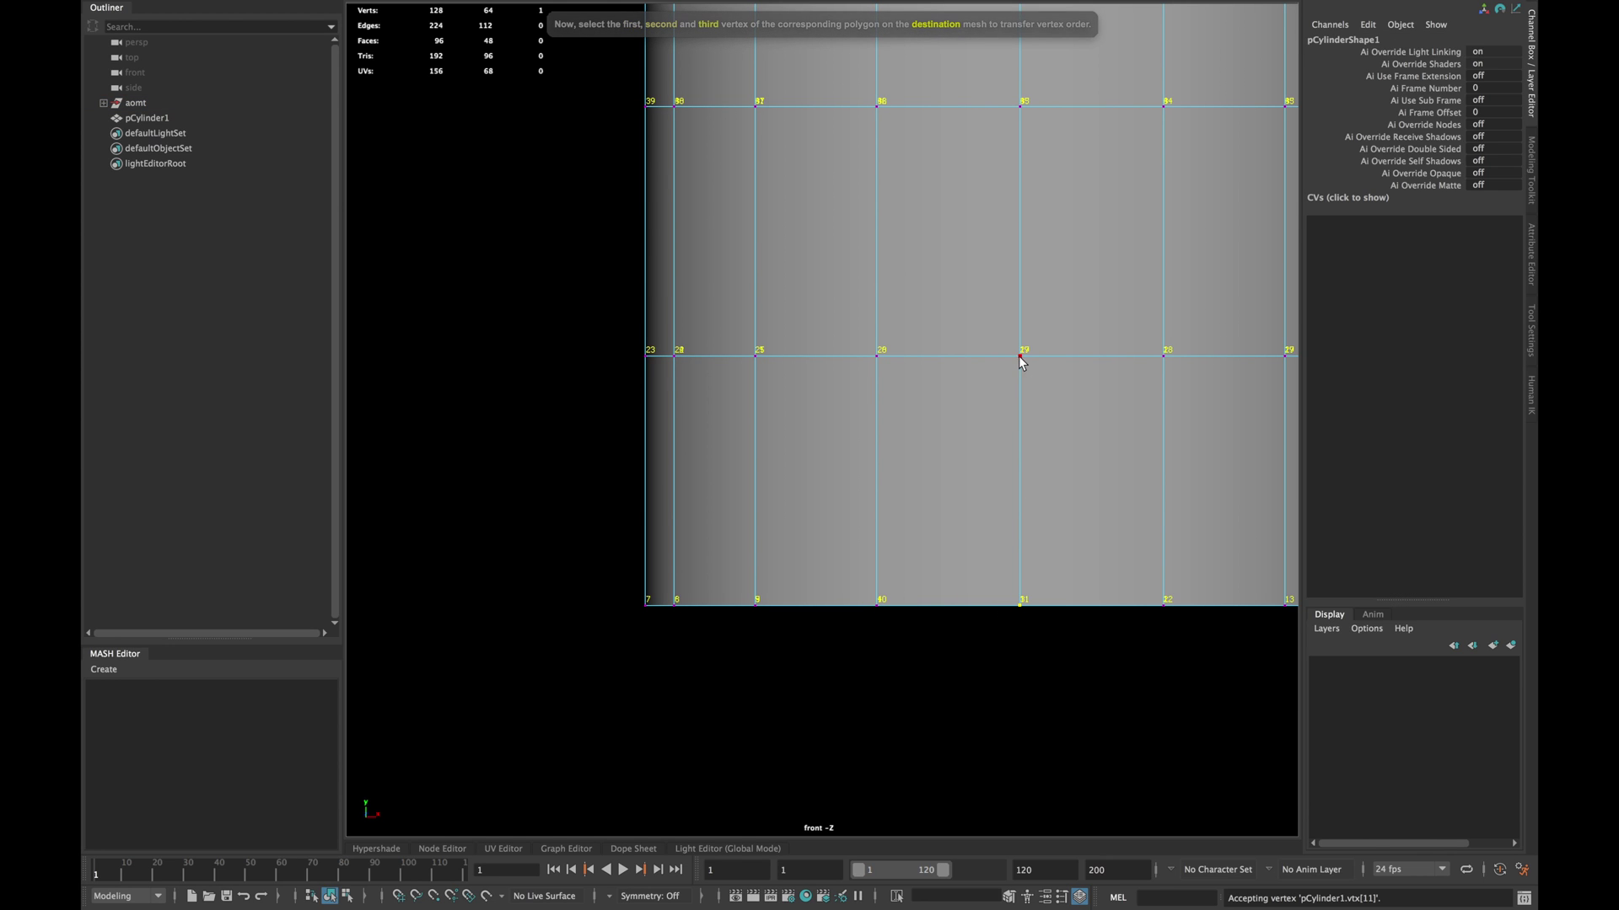
{"action": "scroll", "coordinate": [1039, 400], "scroll_direction": "down", "scroll_amount": 5}
{"action": "scroll", "coordinate": [795, 436], "scroll_direction": "up", "scroll_amount": 1}
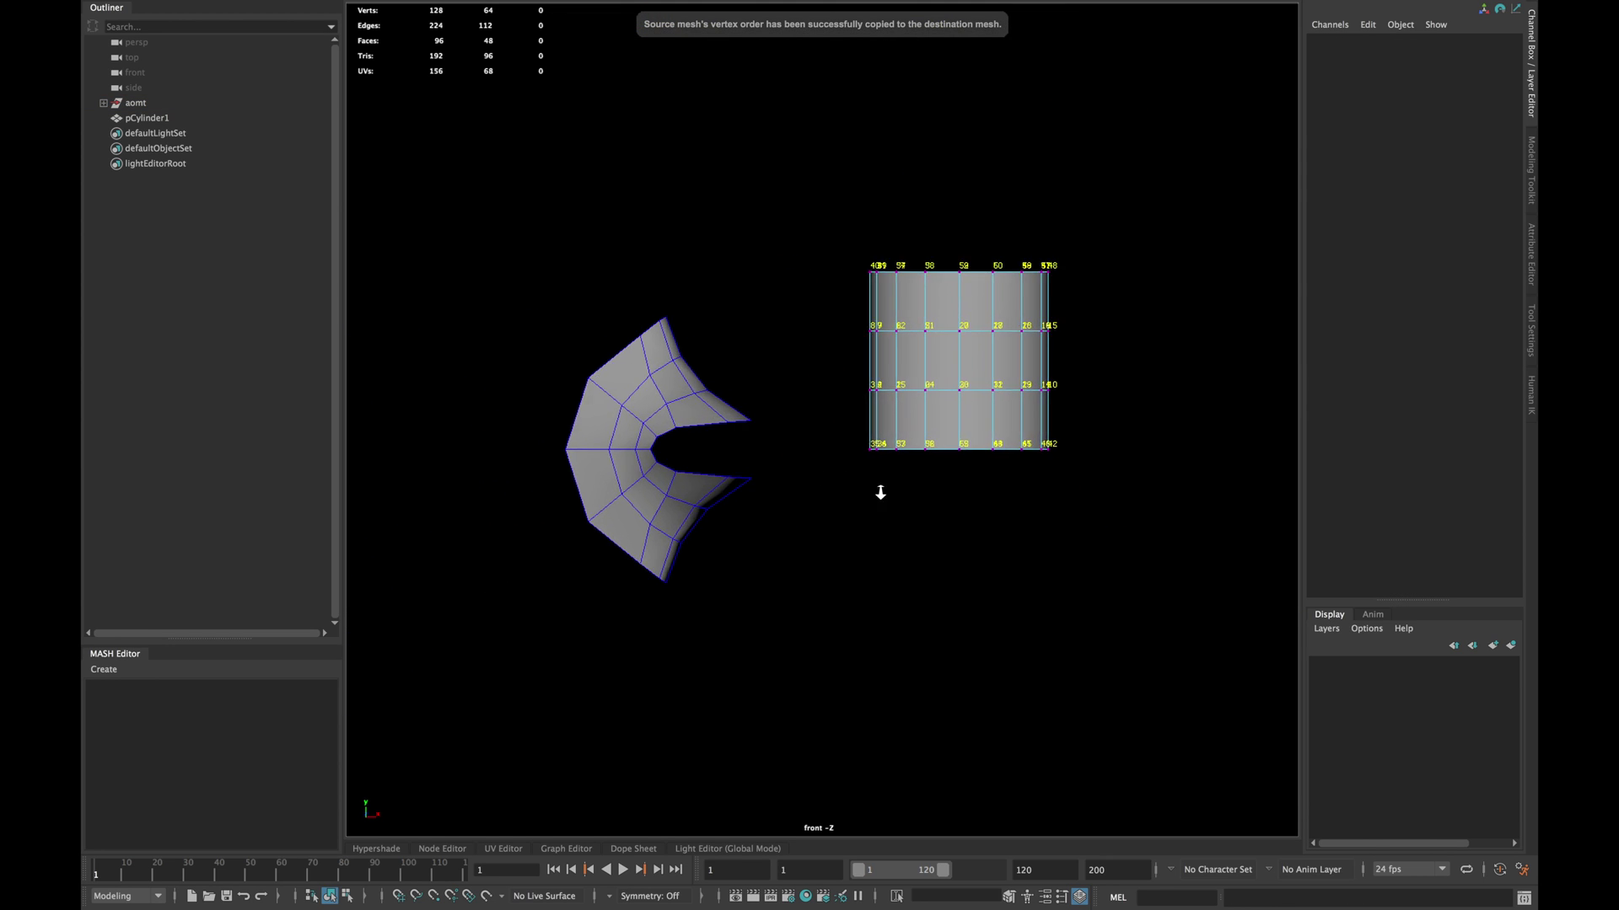
{"action": "scroll", "coordinate": [879, 488], "scroll_direction": "up", "scroll_amount": 2}
- Blend-shape the cylinder to the curved mesh and raise the target weight to 1
{"action": "left_click", "coordinate": [661, 395]}
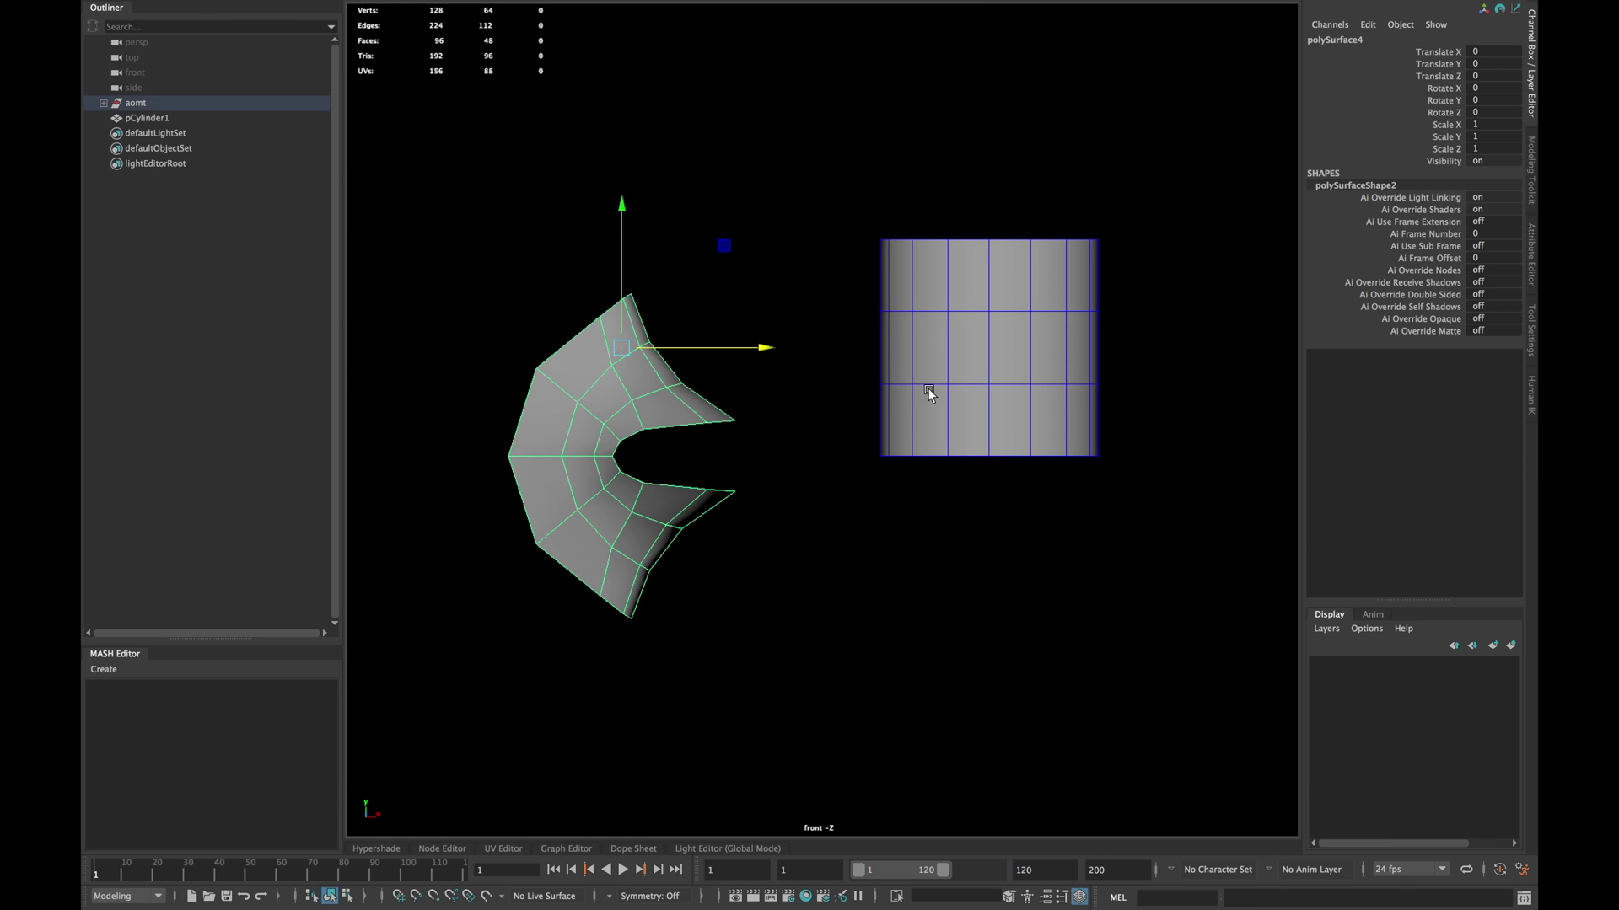
{"action": "left_click", "coordinate": [927, 389], "text": "shift"}
{"action": "key", "text": "space"}
{"action": "left_click_drag", "start_coordinate": [1089, 262], "coordinate": [1130, 318]}
{"action": "left_click", "coordinate": [1435, 380]}
{"action": "middle_click_drag", "start_coordinate": [810, 564], "coordinate": [859, 580]}
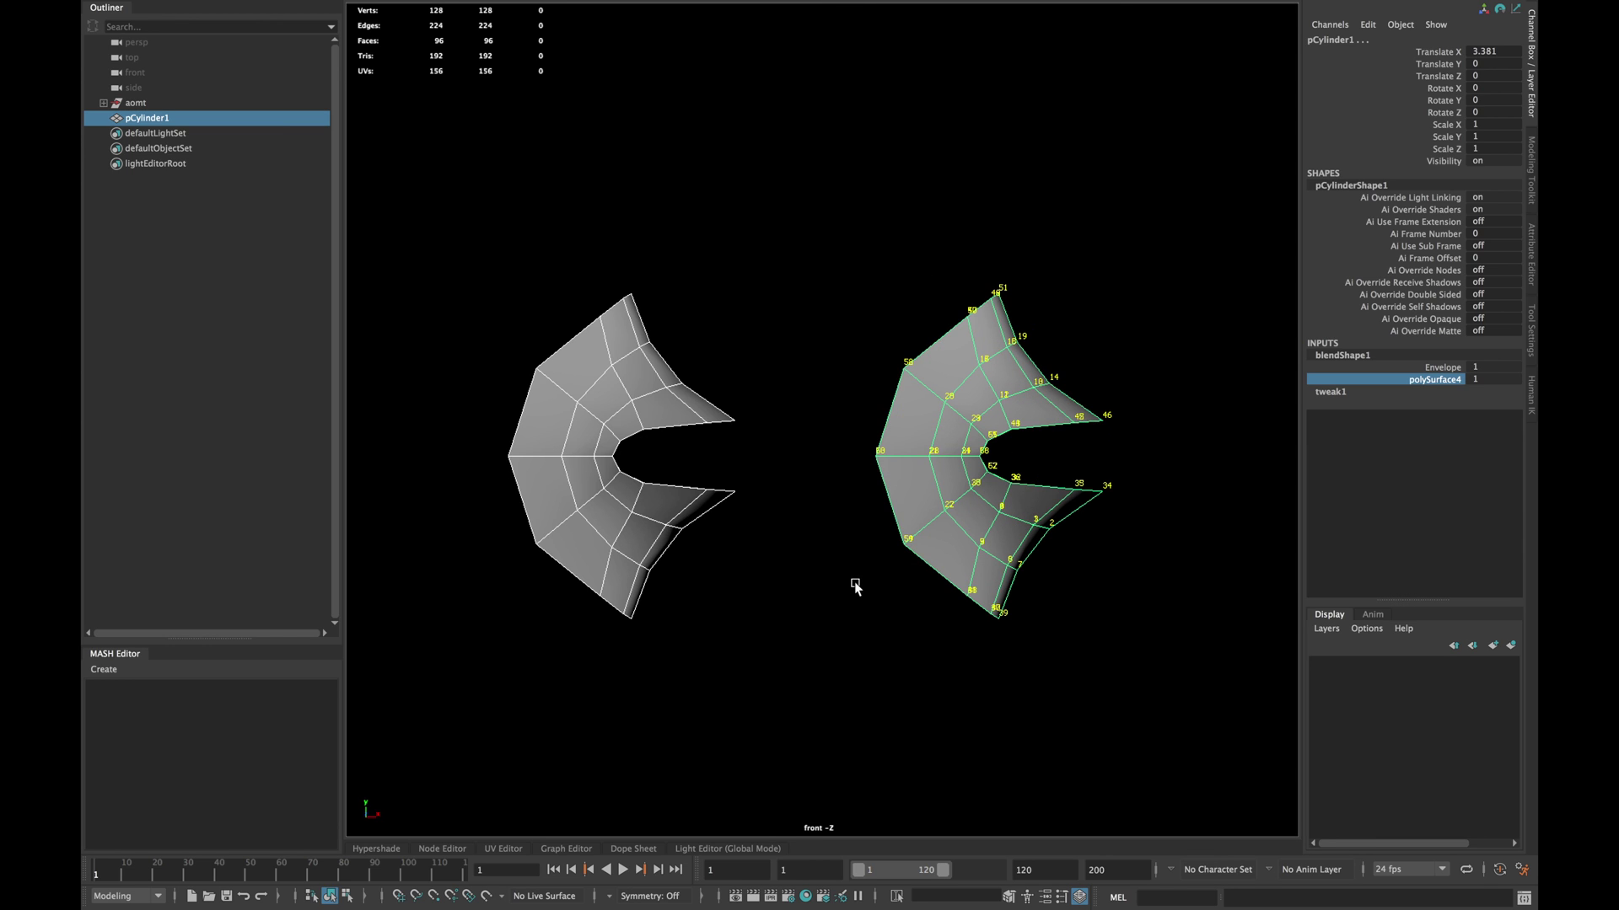
- Show vertex ID numbers on the curved mesh and select the blended cylinder to compare
{"action": "left_click", "coordinate": [619, 431]}
{"action": "key", "text": "space"}
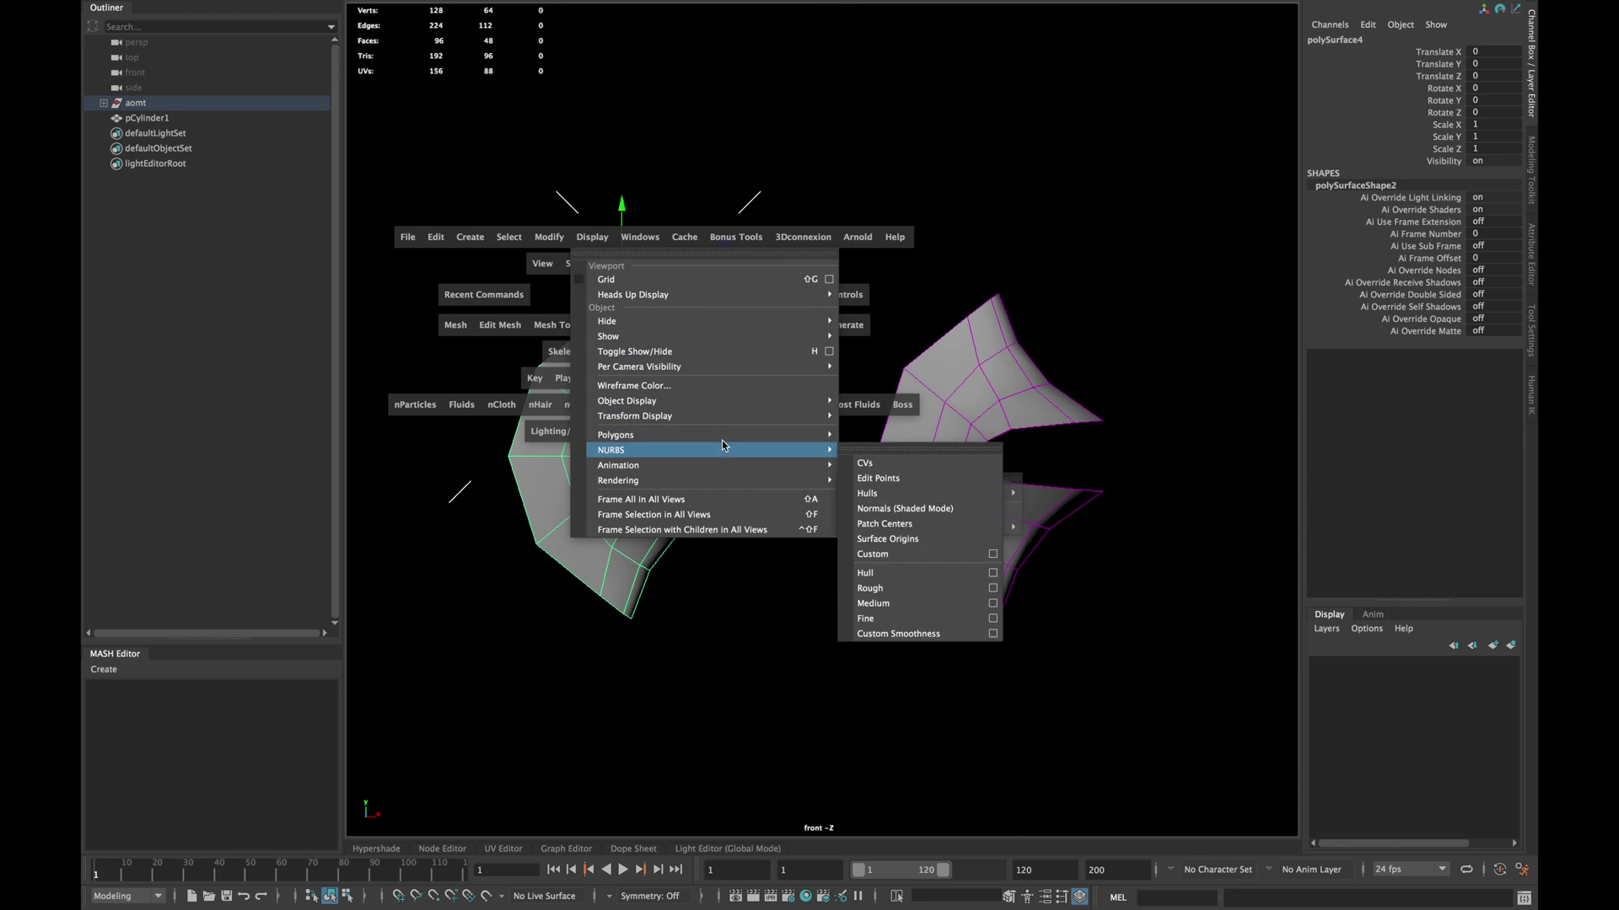
{"action": "left_click_drag", "start_coordinate": [540, 243], "coordinate": [945, 596]}
{"action": "left_click", "coordinate": [948, 542]}
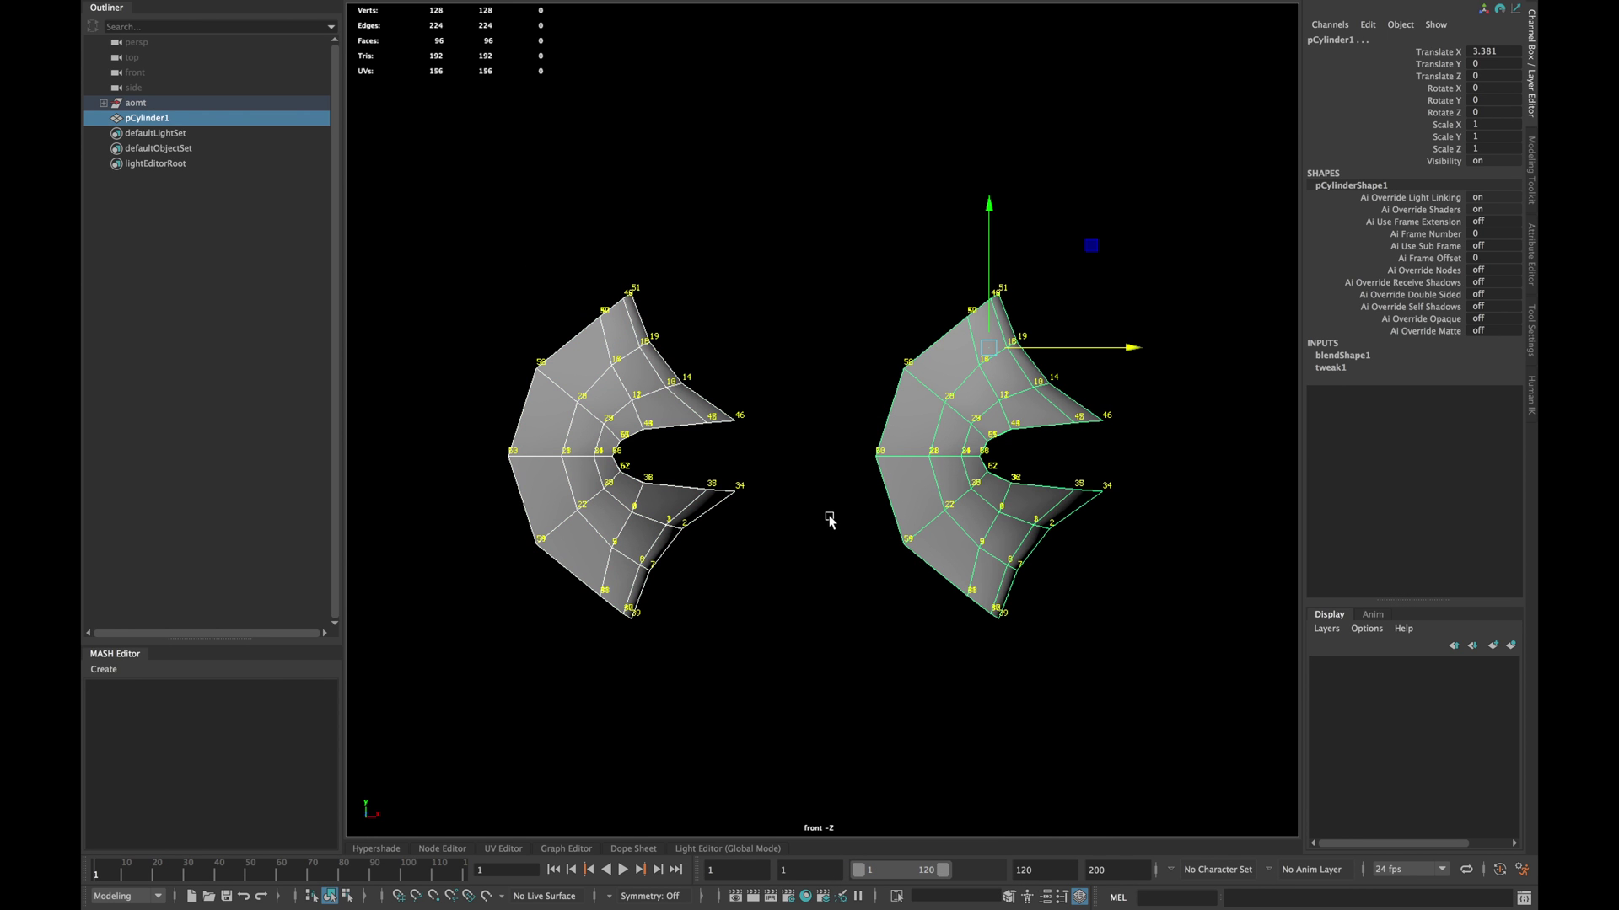
{"action": "scroll", "coordinate": [812, 532], "scroll_direction": "up", "scroll_amount": 2}
{"action": "scroll", "coordinate": [878, 543], "scroll_direction": "up", "scroll_amount": 2}
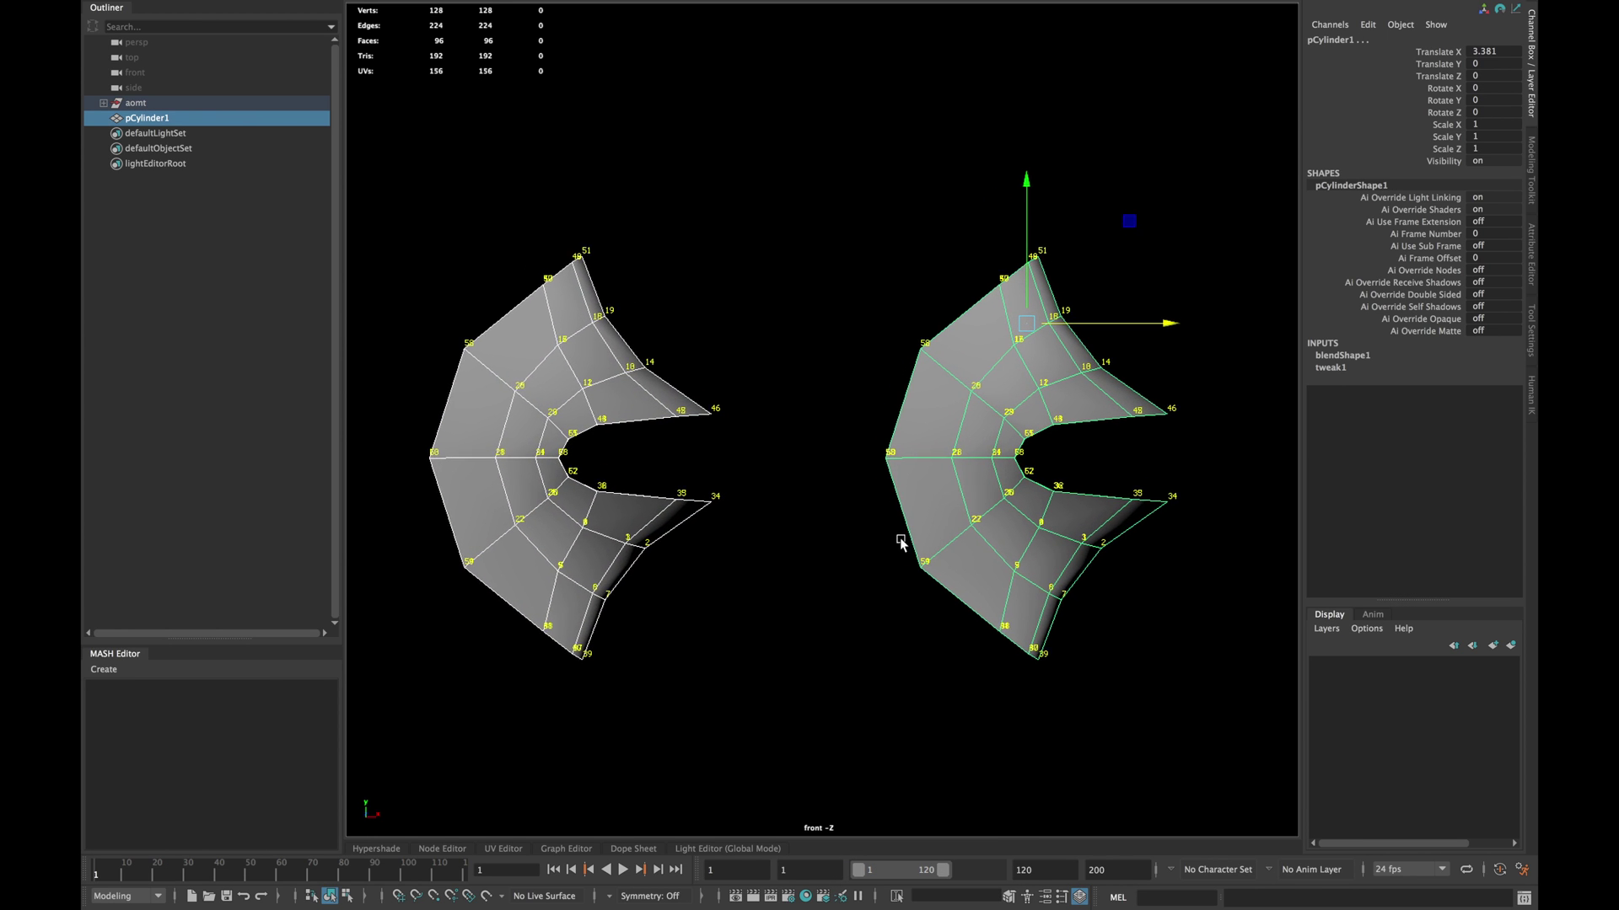
{"action": "scroll", "coordinate": [900, 549], "scroll_direction": "up", "scroll_amount": 2}
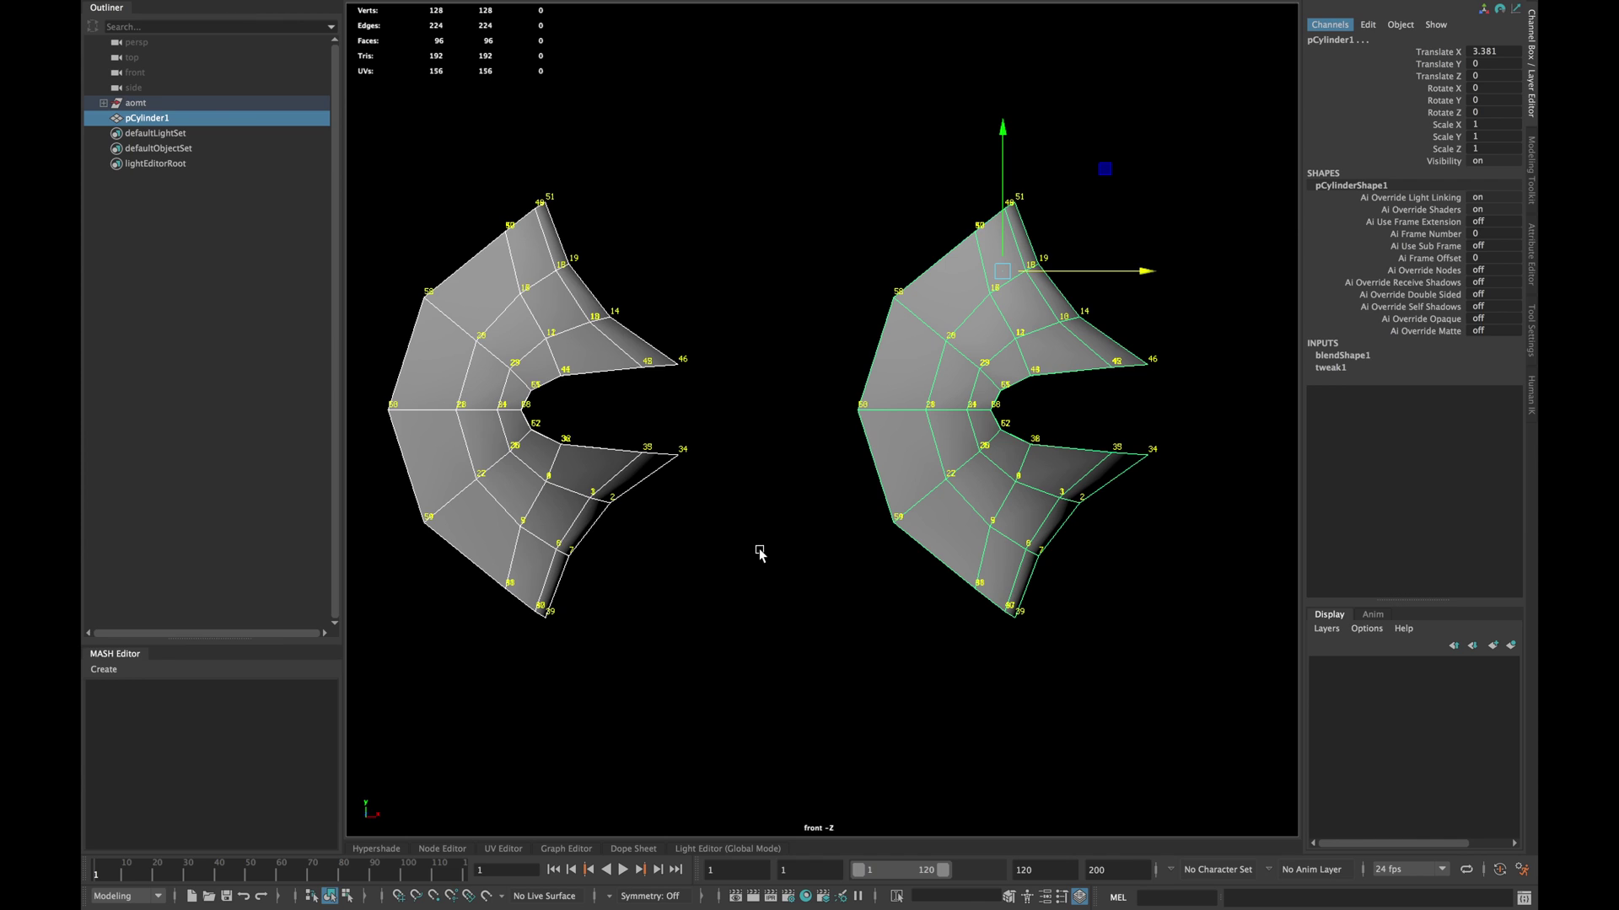